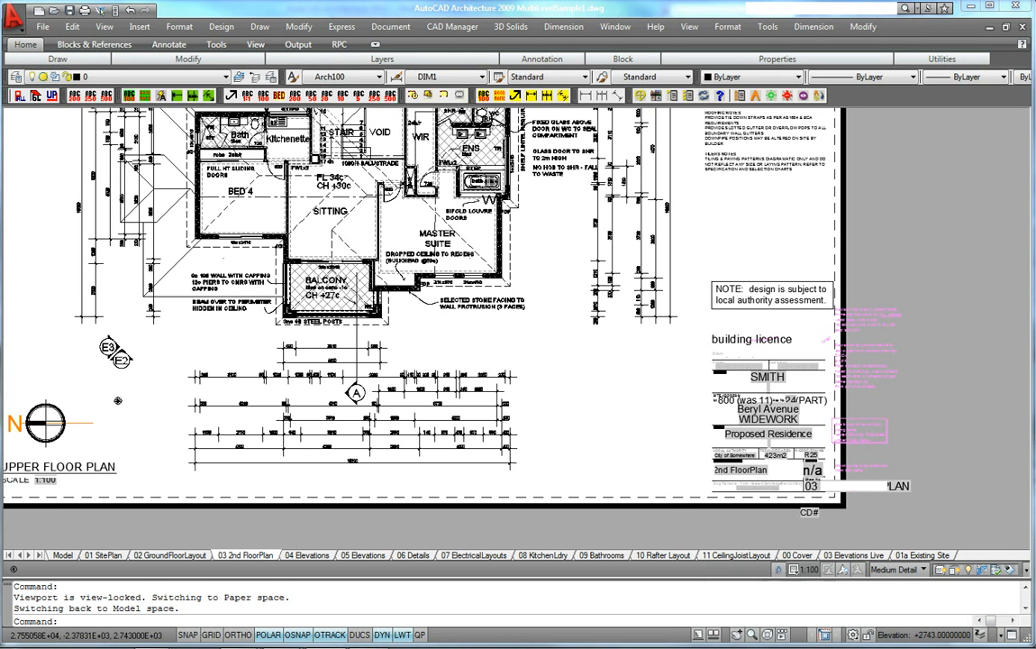
Examine the title block on the 03 2nd FloorPlan layout
middle_click(895, 423)
middle_click(895, 423)
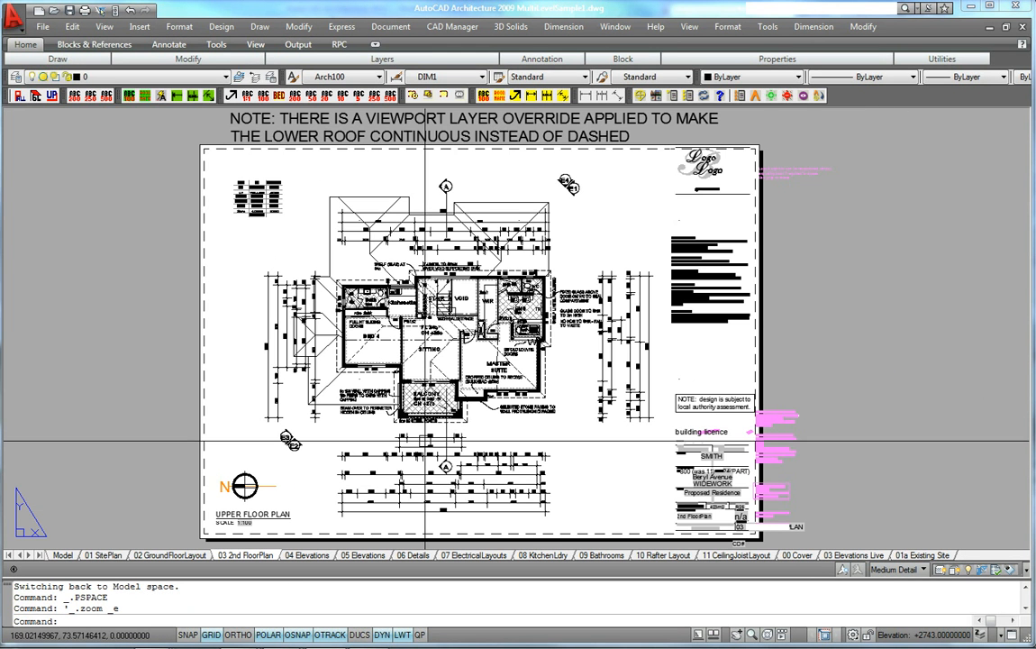
middle_drag(428, 473, 433, 465)
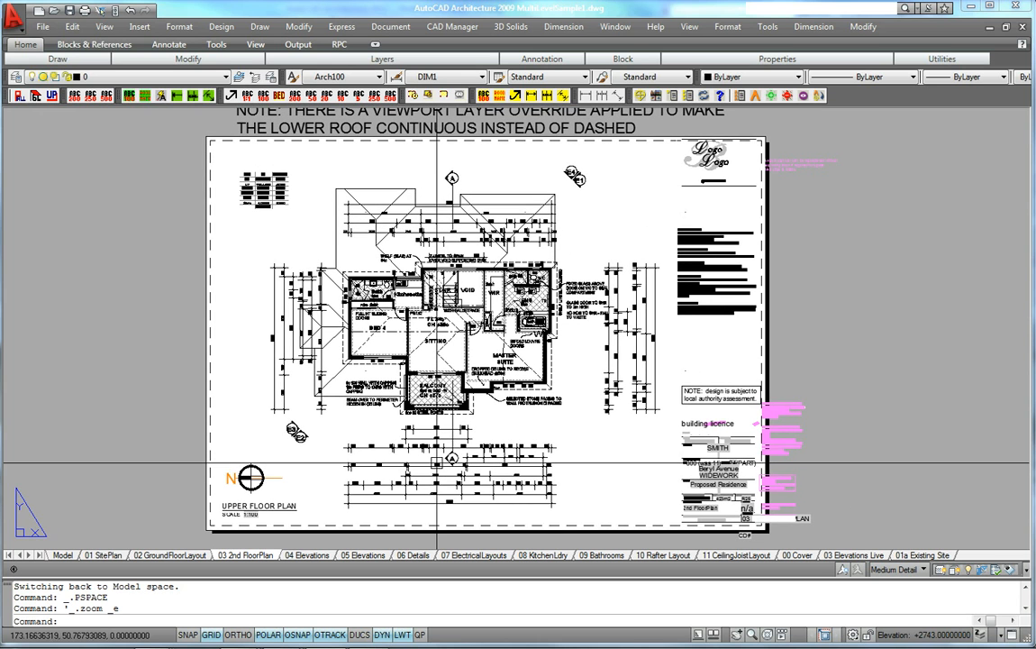
scroll(532, 518, up, 3)
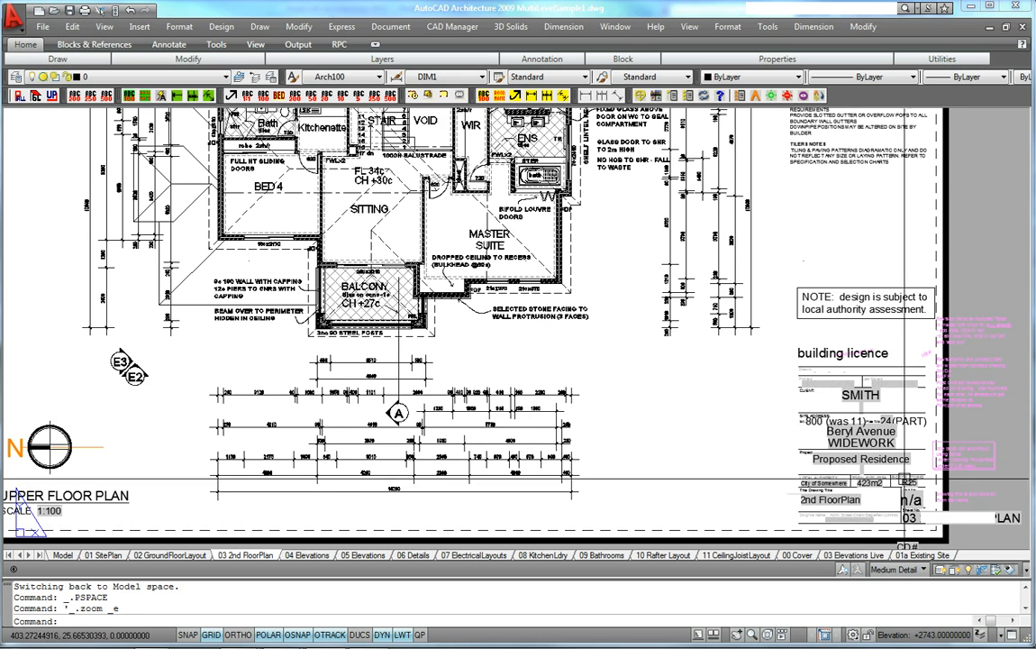
middle_drag(900, 482, 856, 472)
scroll(856, 471, up, 3)
middle_drag(820, 401, 811, 381)
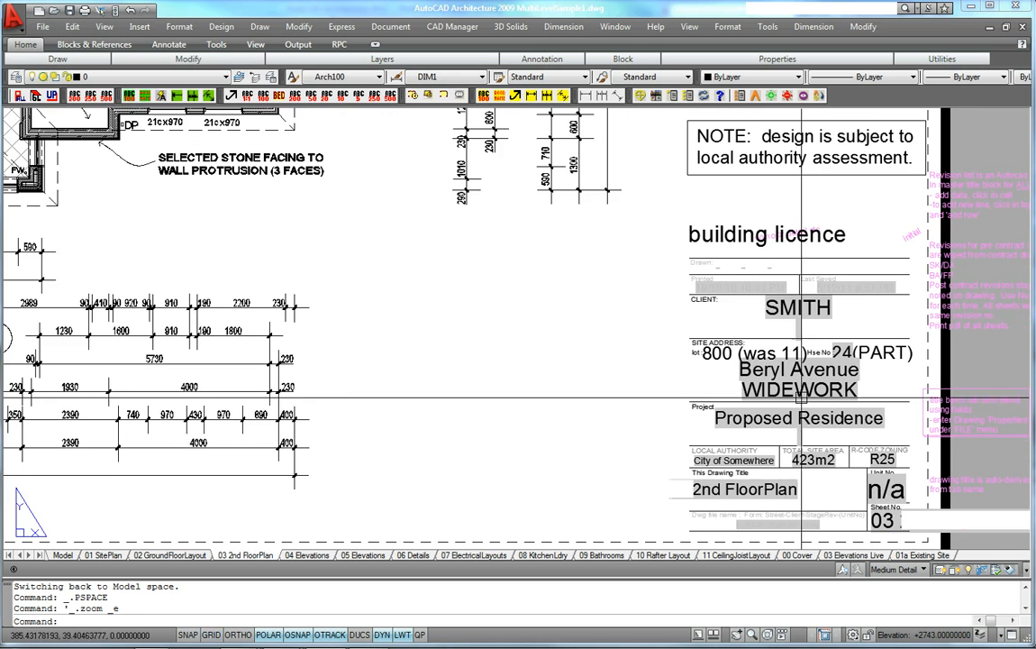
middle_drag(751, 331, 735, 317)
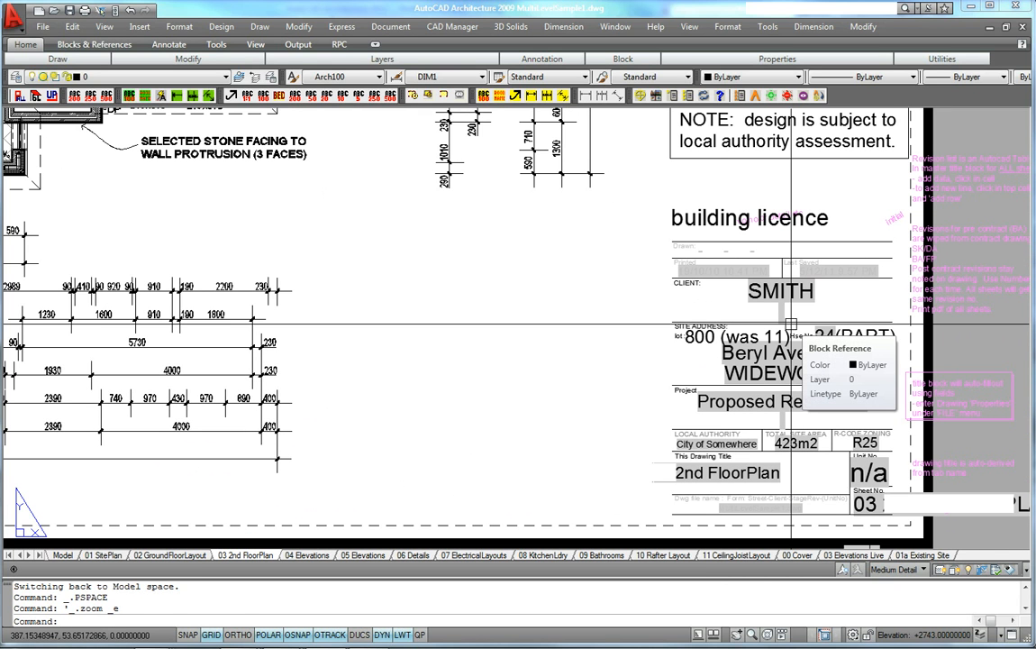
Open the drawing properties' custom property list and close it without changes
text(d)
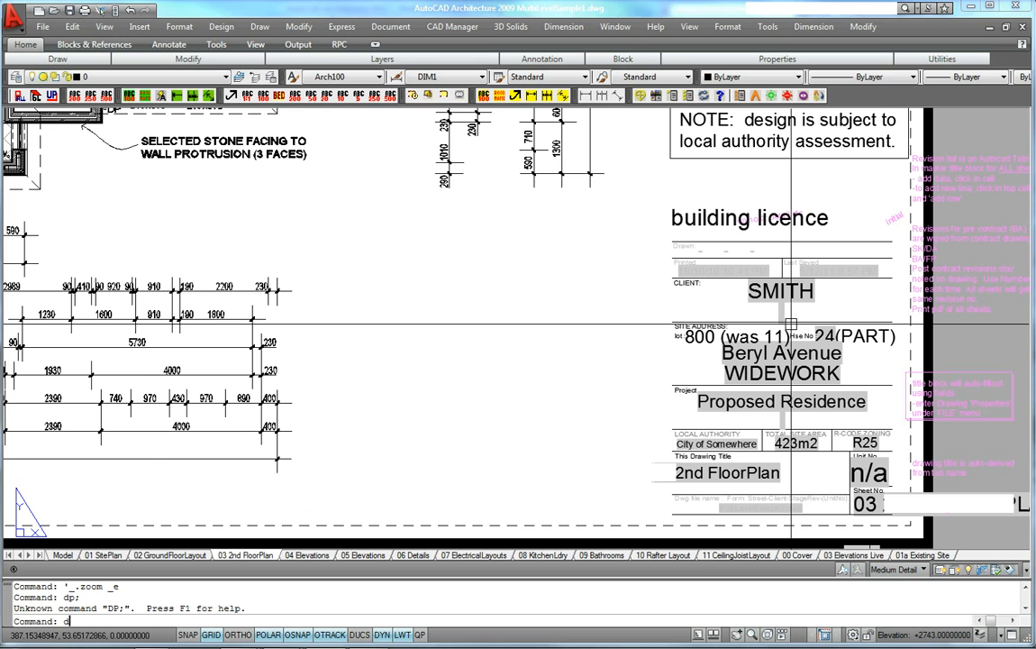
text(p)
key(Return)
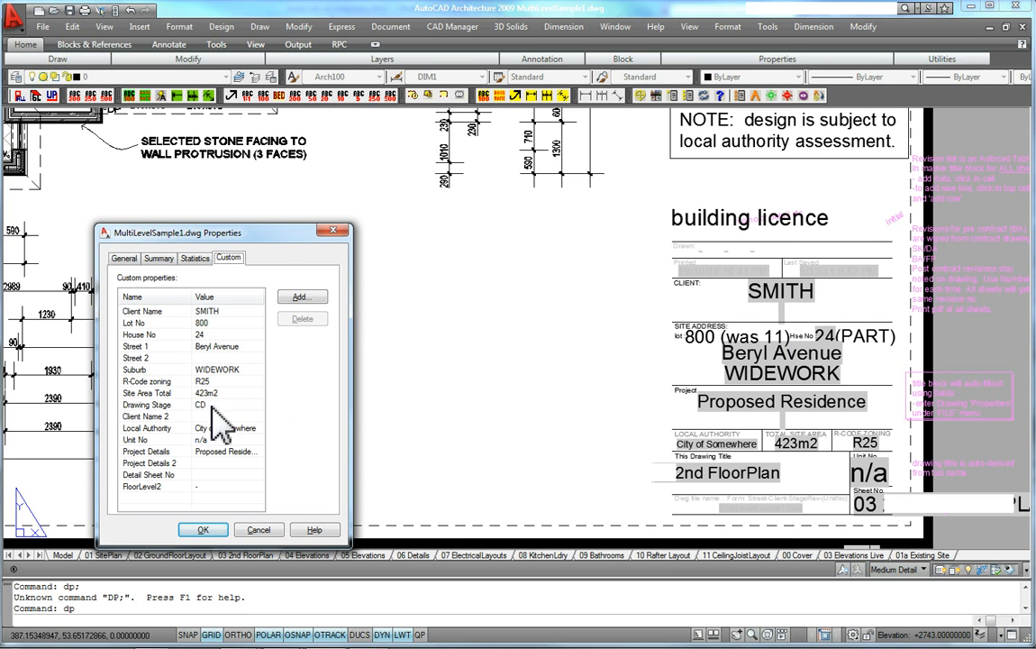
click(258, 529)
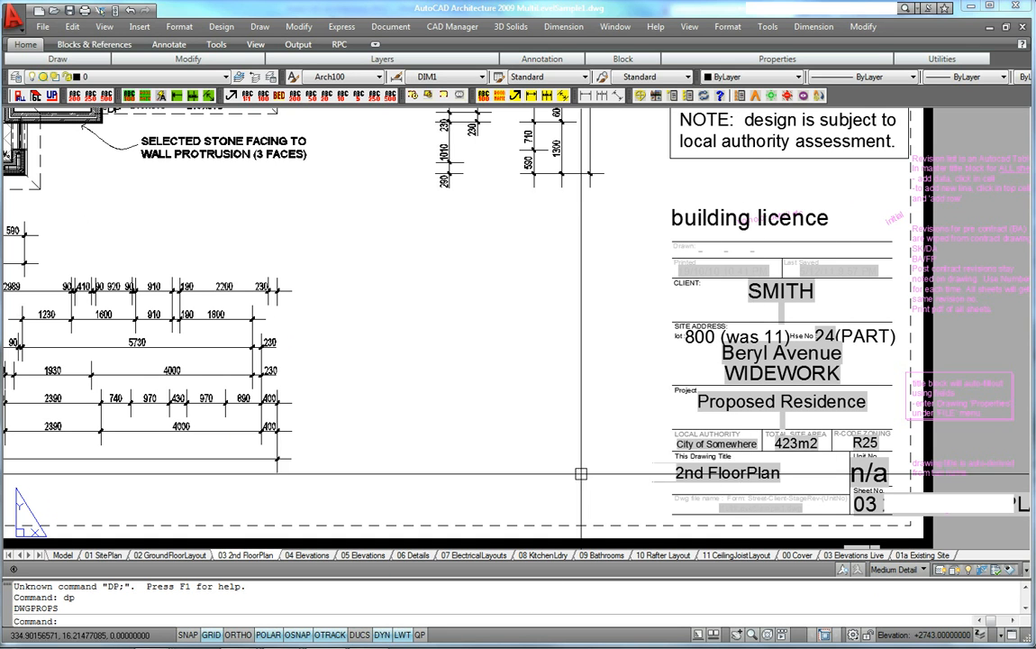
Examine the title block's client, site address, project and drawing title entries
middle_drag(557, 474, 608, 475)
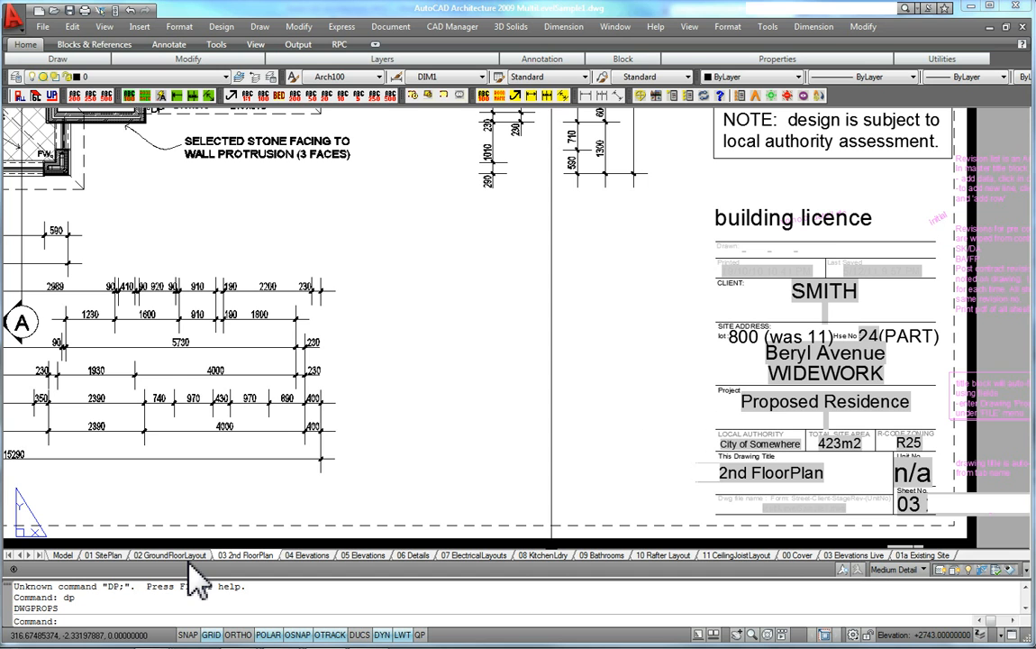
scroll(927, 411, up, 3)
mouse_move(927, 411)
middle_down()
mouse_move(845, 369)
mouse_move(806, 367)
middle_up()
scroll(810, 388, down, 3)
scroll(762, 336, up, 3)
middle_drag(762, 336, 771, 299)
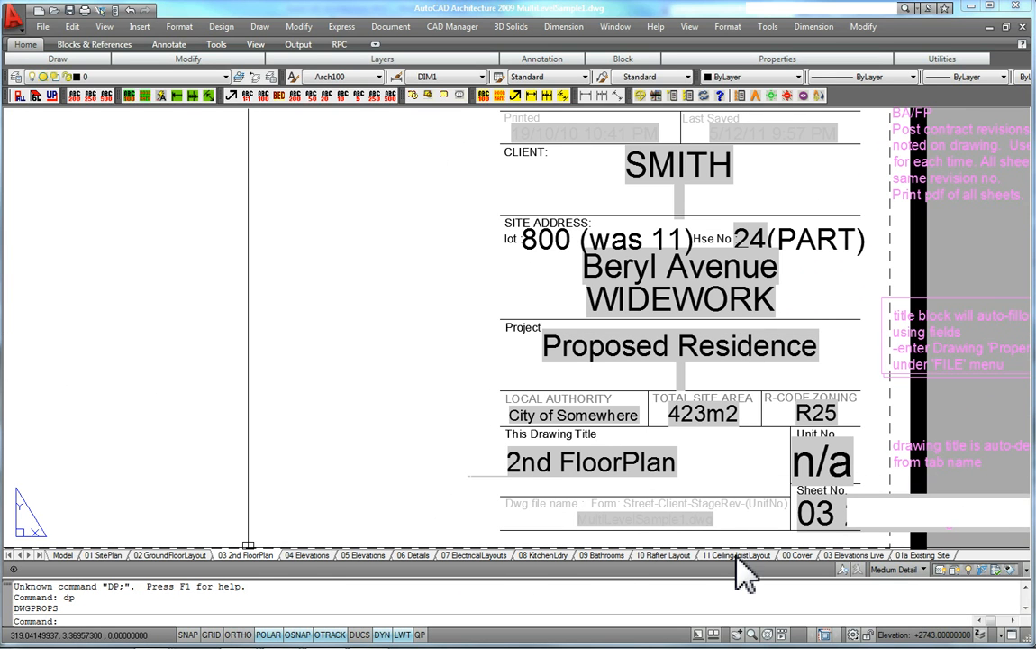
middle_drag(509, 319, 455, 333)
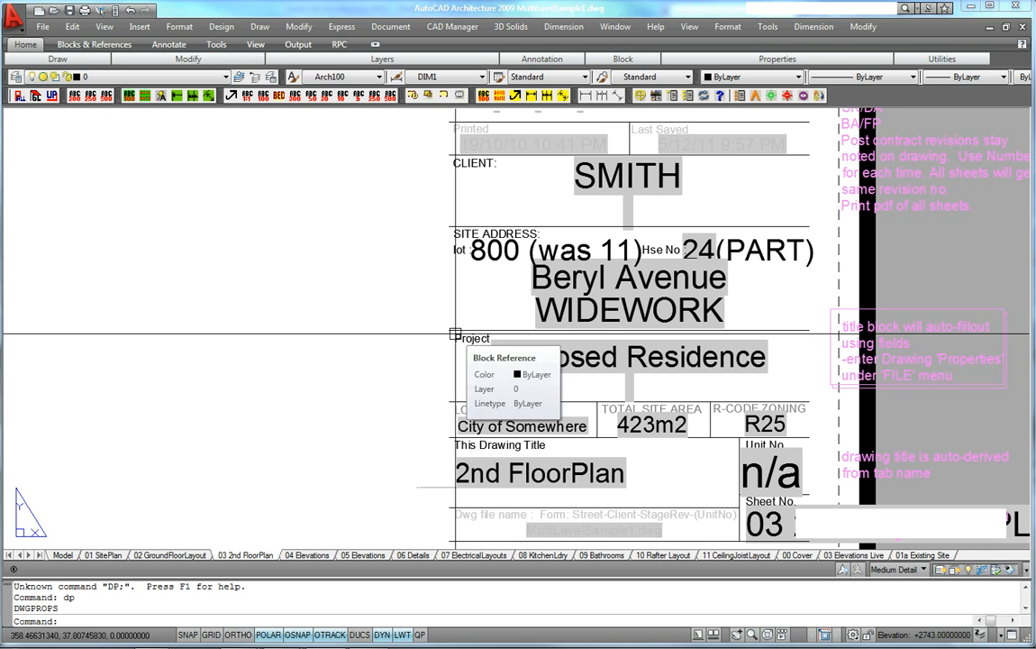
middle_drag(668, 258, 601, 251)
scroll(602, 251, down, 3)
middle_drag(636, 312, 770, 426)
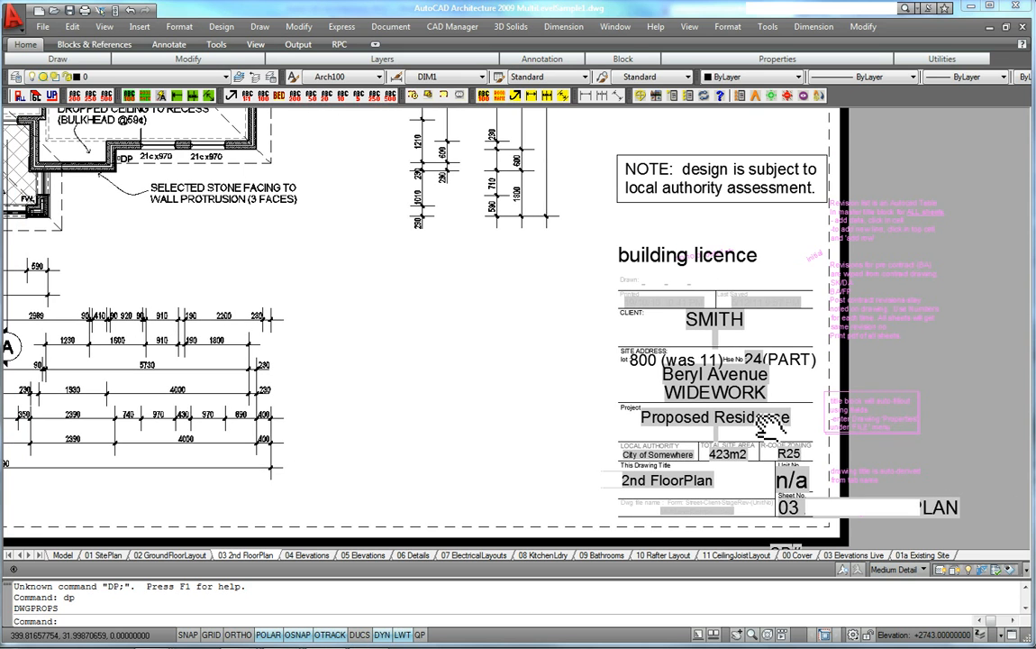
Switch to the 00 Cover layout and examine its title and address lines
click(797, 555)
scroll(360, 387, up, 2)
middle_click(355, 402)
middle_click(355, 402)
middle_drag(490, 183, 511, 267)
scroll(494, 263, up, 3)
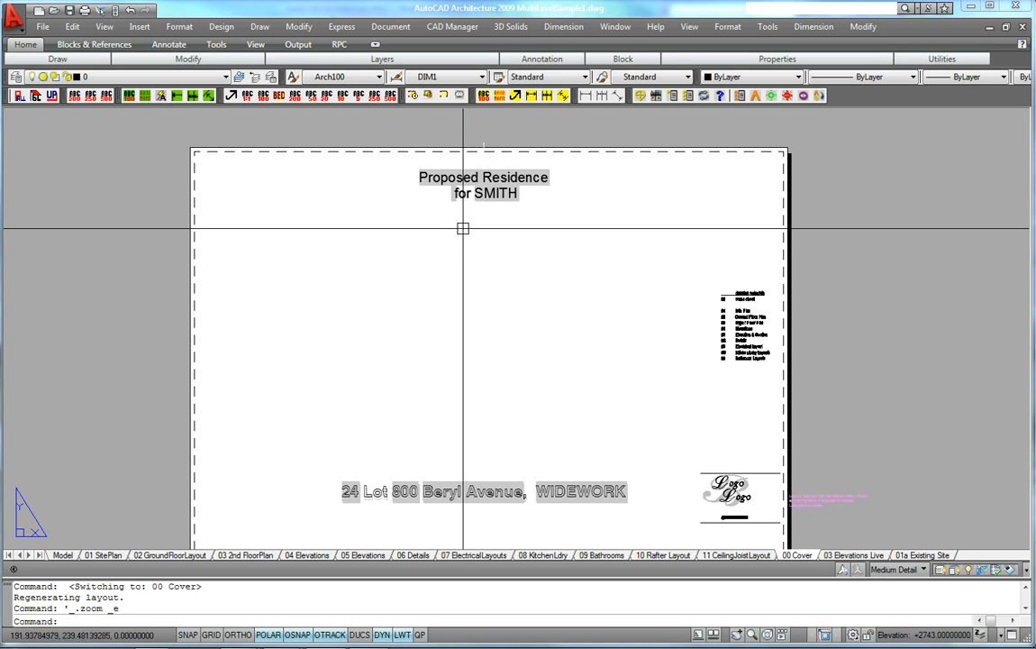
scroll(479, 166, up, 5)
click(479, 166)
scroll(521, 185, down, 5)
key(Escape)
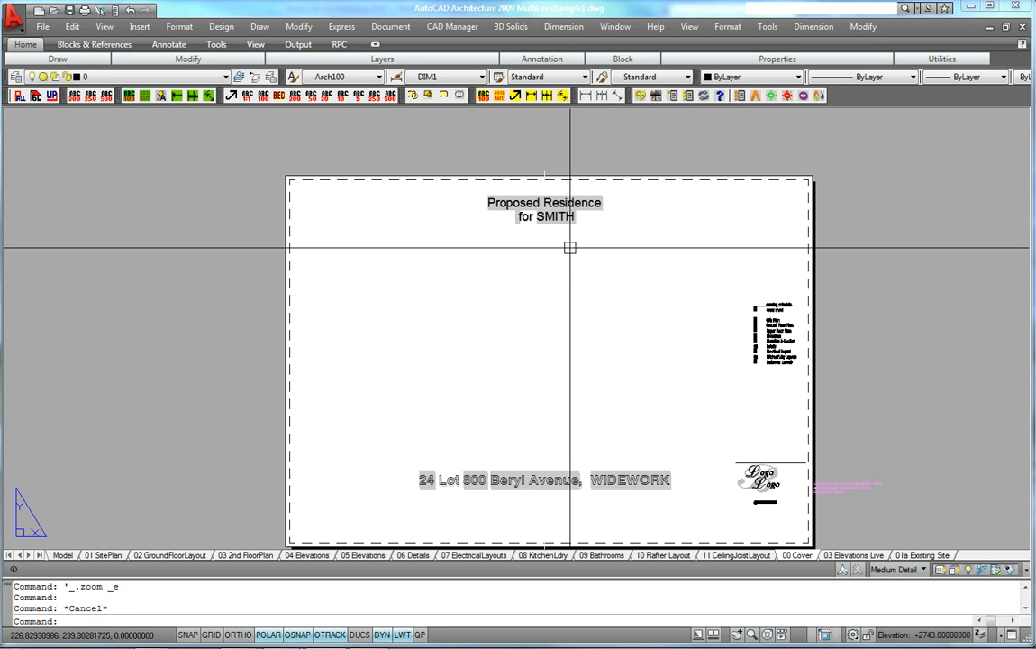
scroll(558, 265, up, 2)
middle_drag(558, 264, 567, 150)
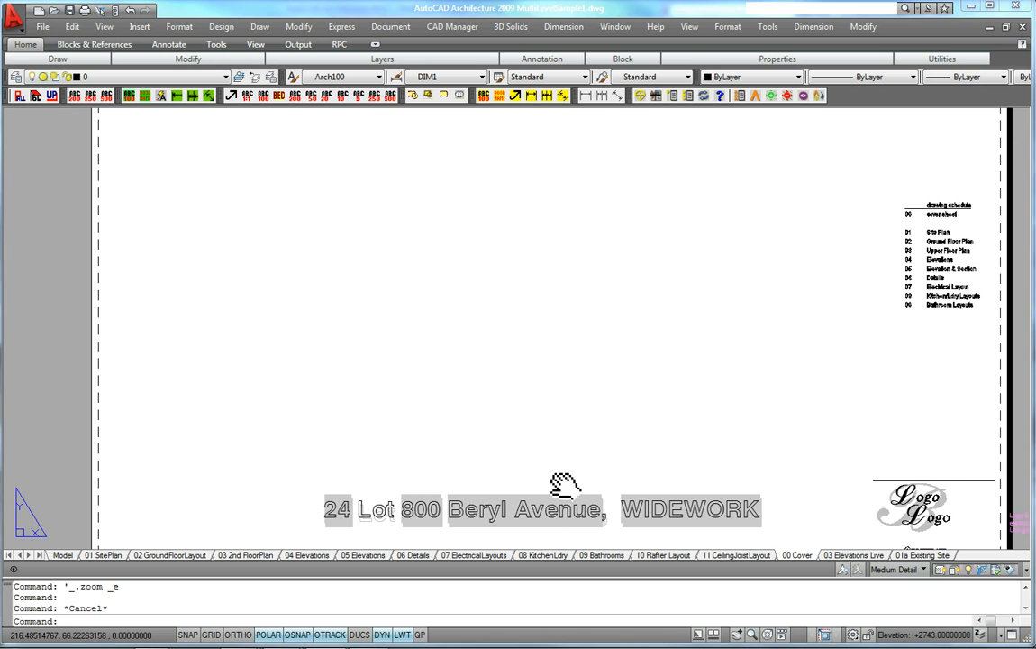
scroll(722, 441, up, 4)
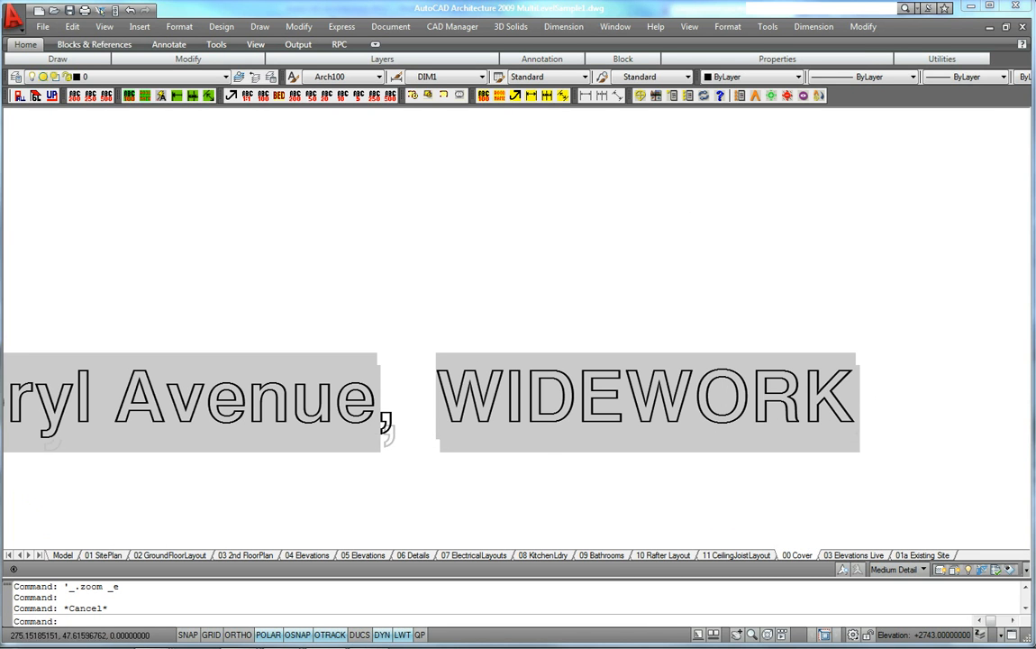
scroll(646, 439, down, 5)
mouse_move(691, 322)
middle_down()
mouse_move(590, 382)
mouse_move(609, 419)
middle_up()
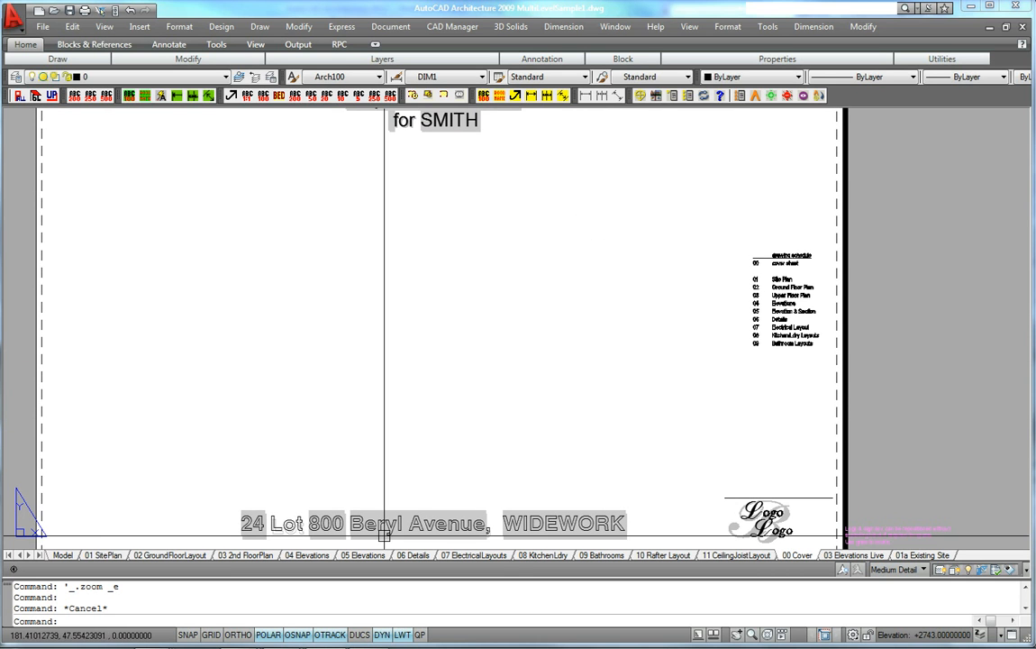
Open the cover's address line for text editing and select its individual words
double_click(254, 538)
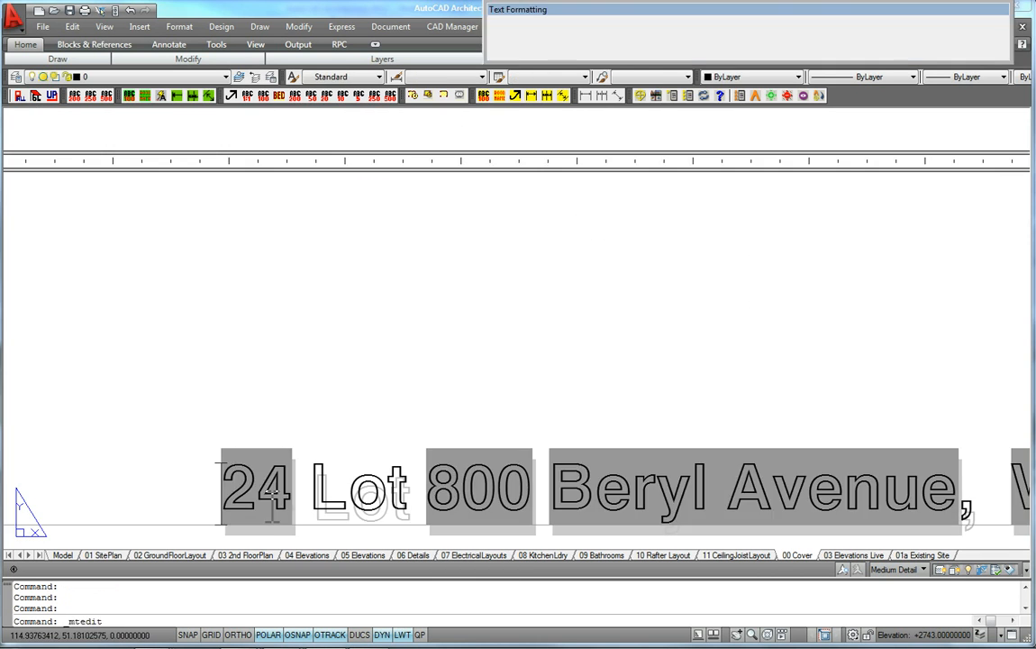
scroll(399, 406, down, 6)
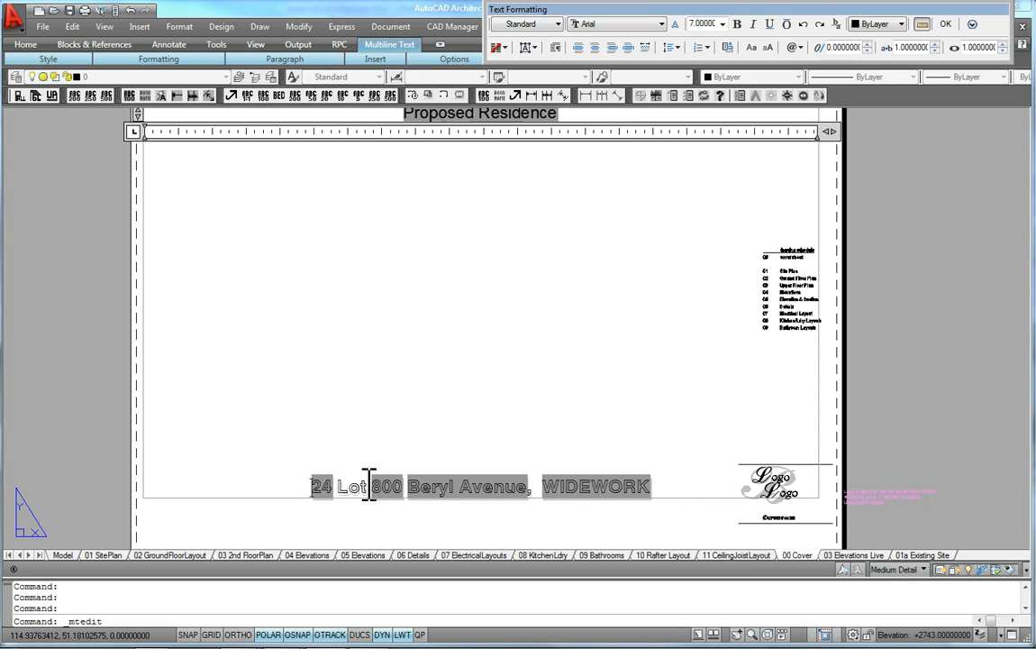
scroll(363, 482, up, 3)
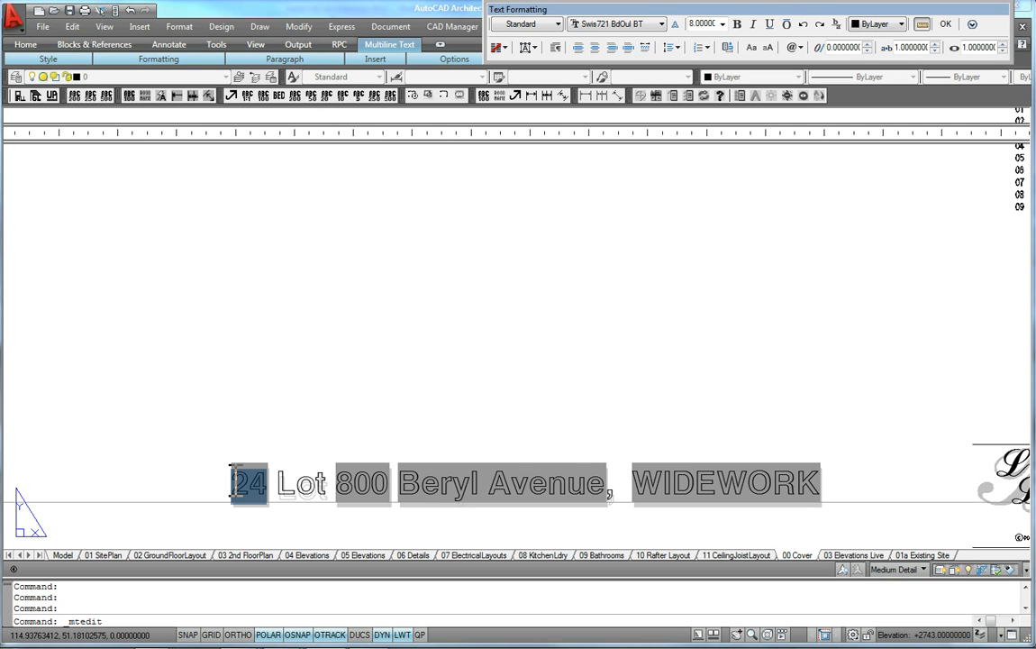
double_click(372, 483)
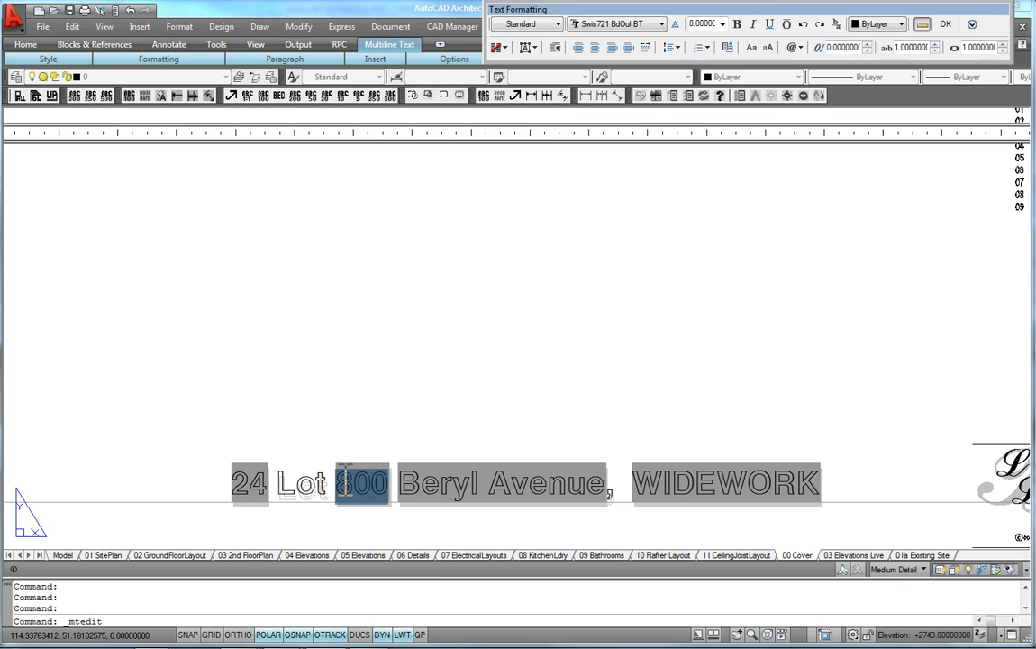
double_click(288, 477)
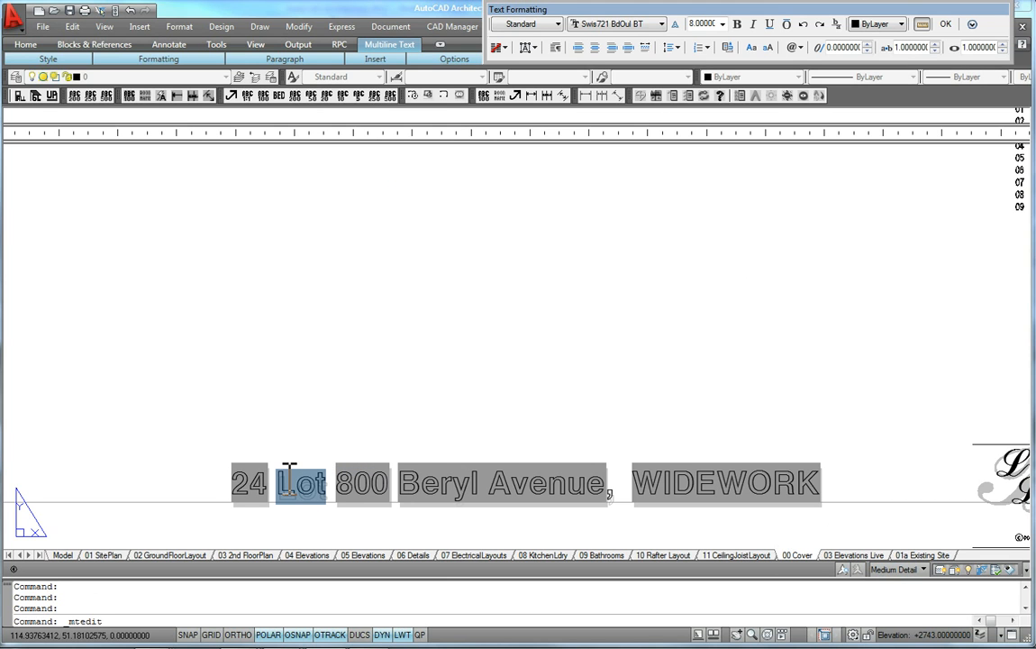
drag(399, 483, 564, 484)
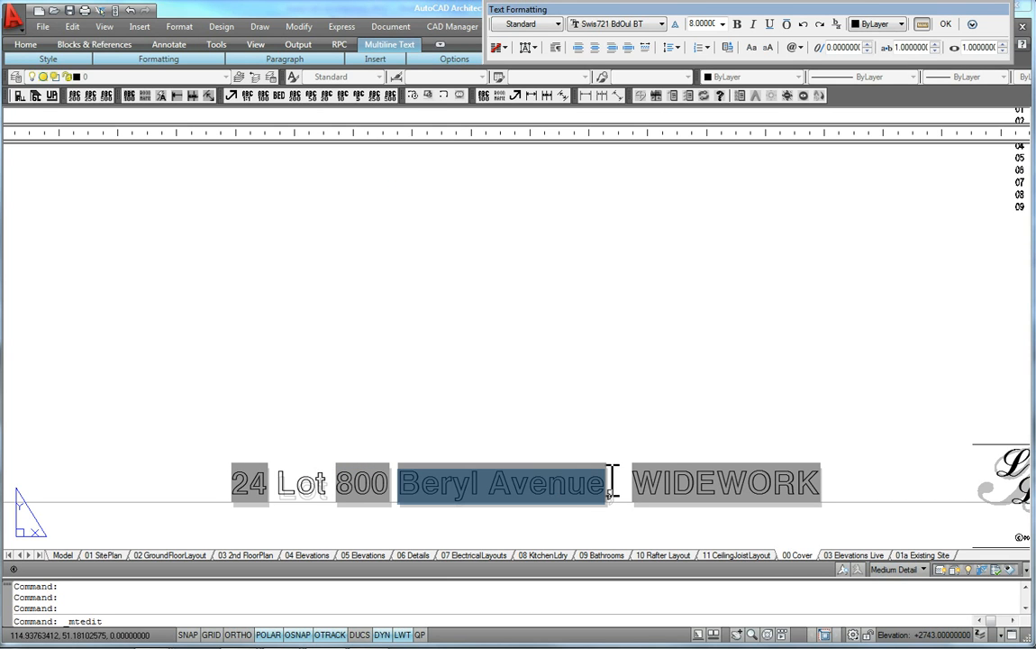
click(713, 483)
double_click(252, 484)
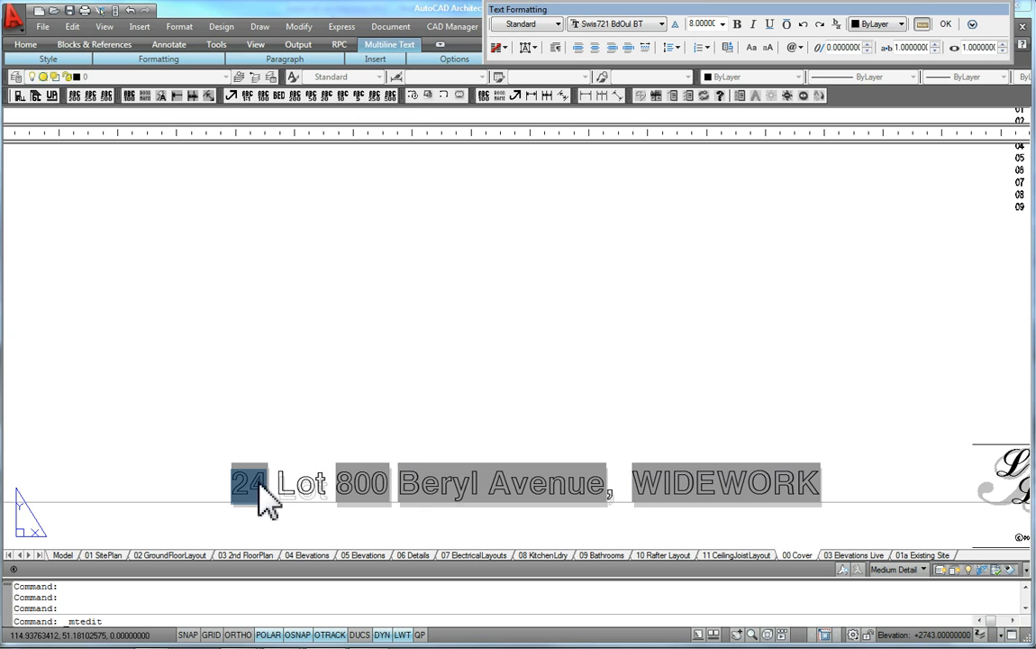
Inspect the field behind the house number in the address line
right_click(253, 484)
click(295, 168)
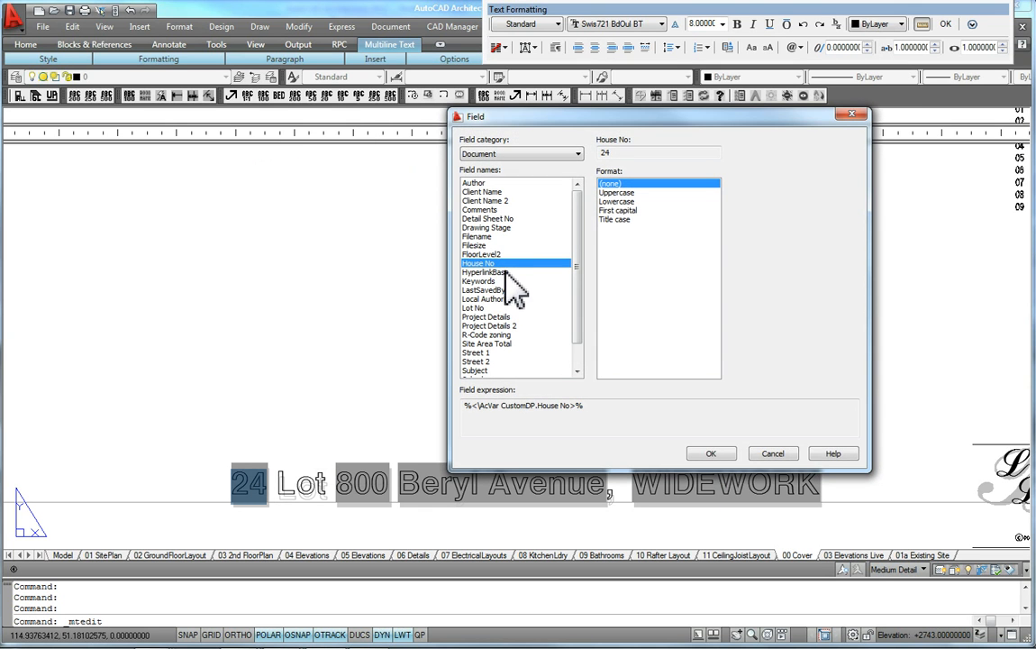
key(Return)
Inspect the field behind the lot number in the address line
click(361, 484)
right_click(365, 486)
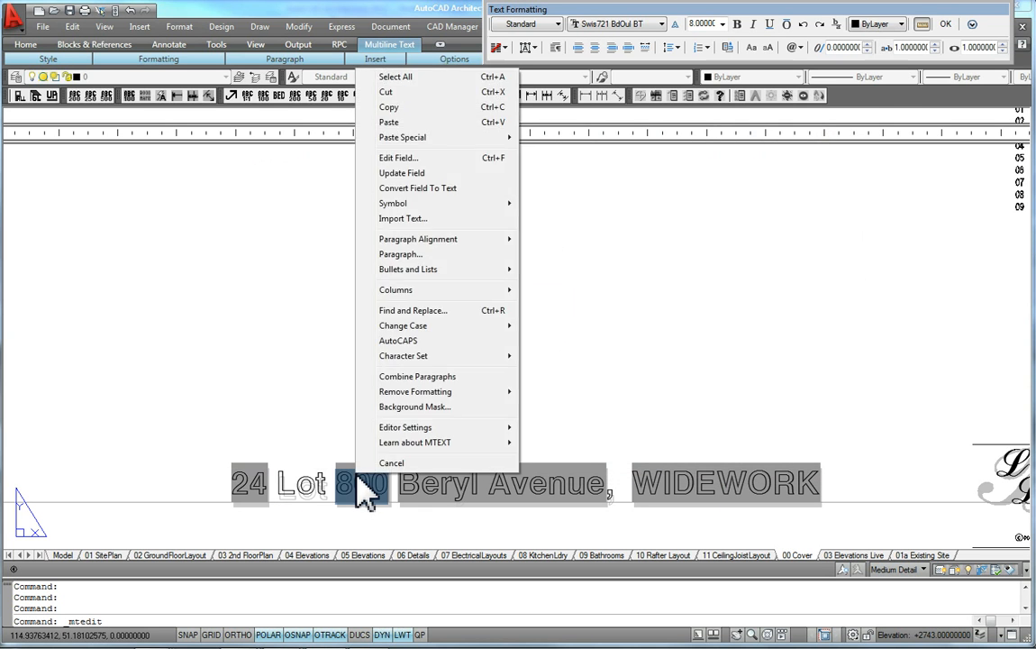
click(401, 158)
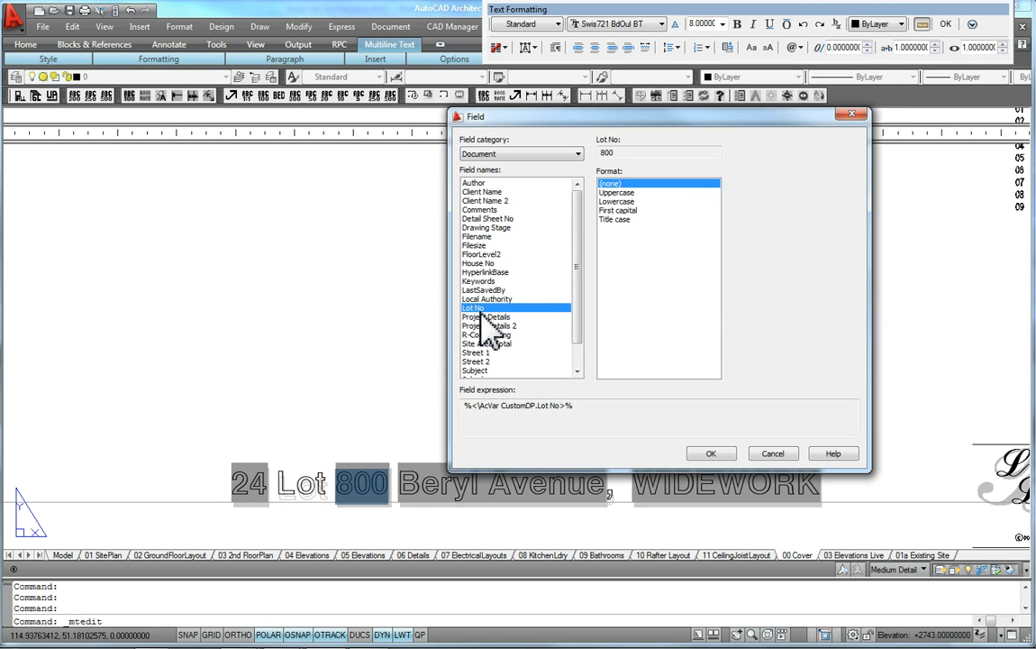
key(Return)
Inspect the street name field, cancel the dialog and close the text editor
click(491, 484)
right_click(498, 489)
click(545, 170)
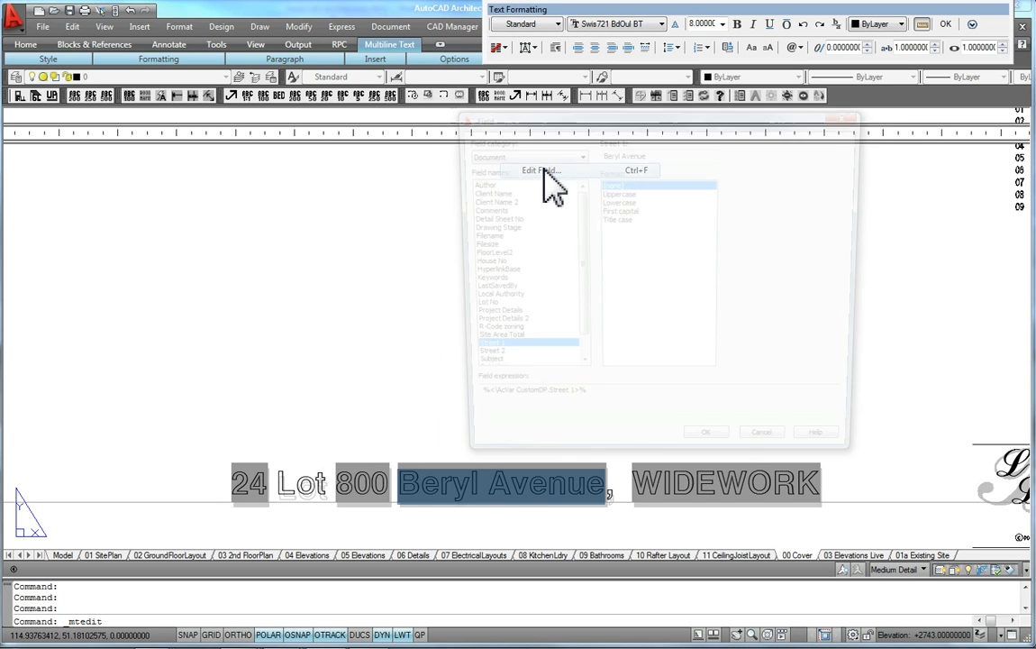
click(773, 459)
click(793, 273)
Examine the cover sheet's address line and title text
scroll(579, 484, down, 3)
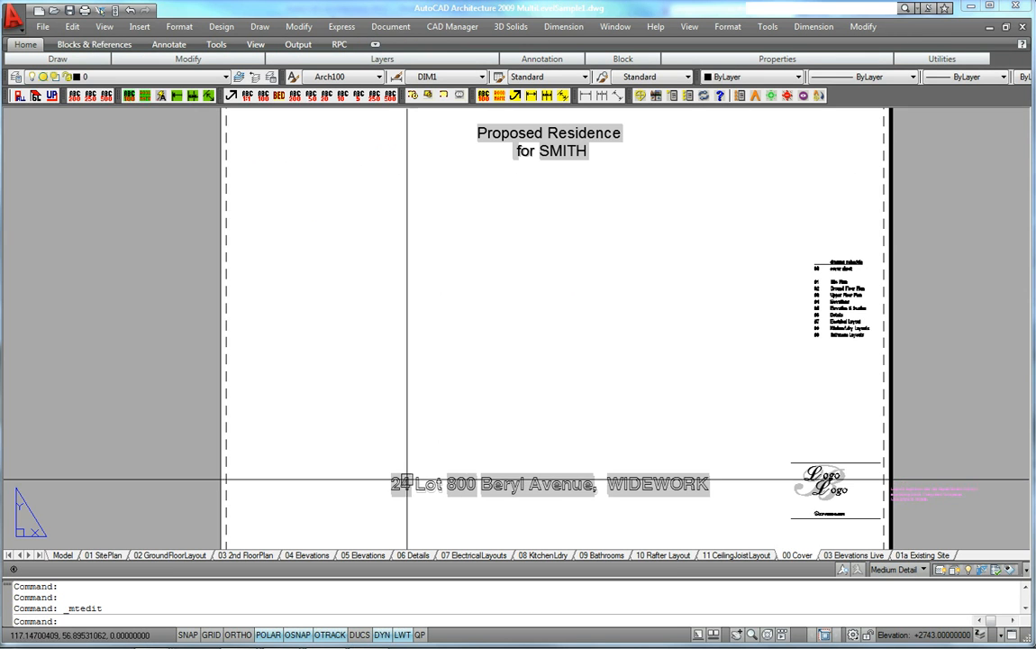
scroll(481, 505, up, 5)
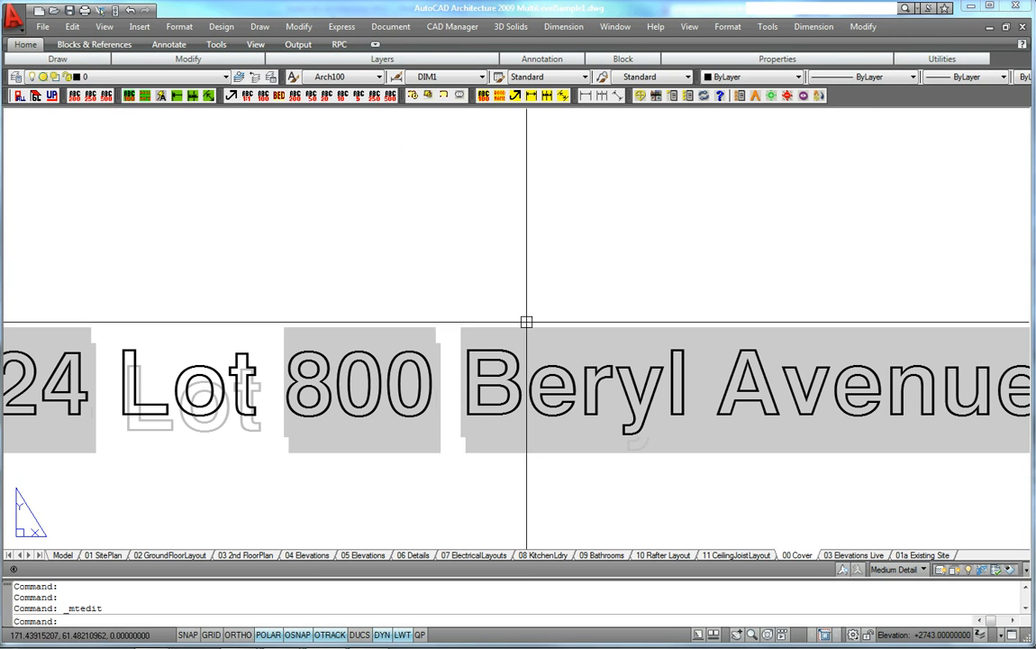
scroll(486, 439, down, 5)
scroll(793, 456, up, 3)
mouse_move(857, 455)
middle_down()
mouse_move(527, 447)
mouse_move(840, 441)
middle_up()
scroll(779, 428, up, 3)
scroll(780, 427, down, 8)
middle_drag(780, 427, 735, 392)
scroll(735, 446, up, 3)
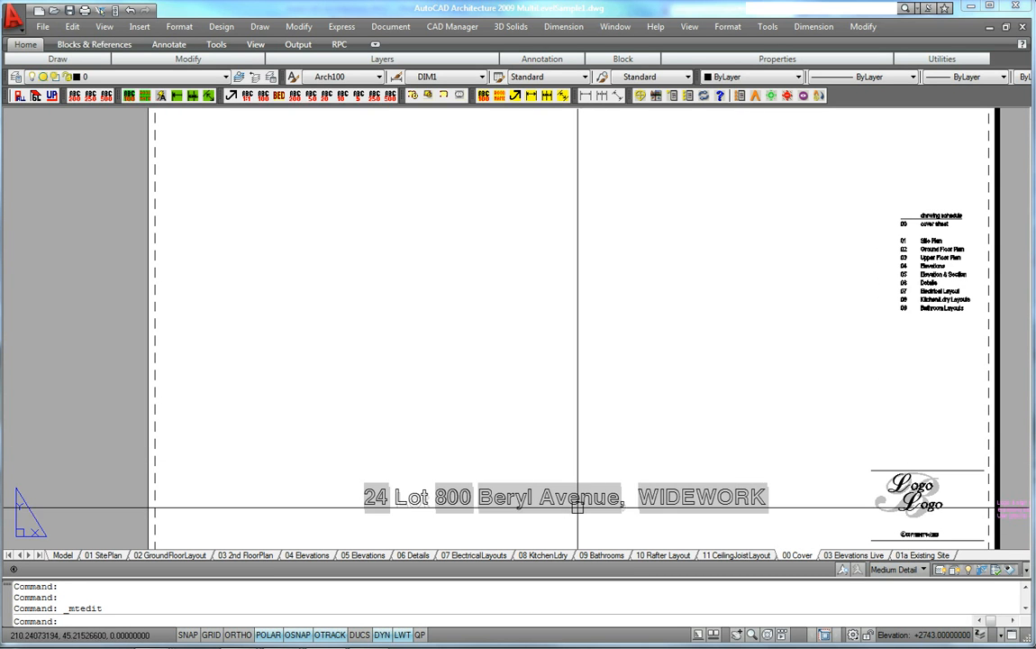
scroll(675, 512, up, 3)
scroll(689, 520, down, 3)
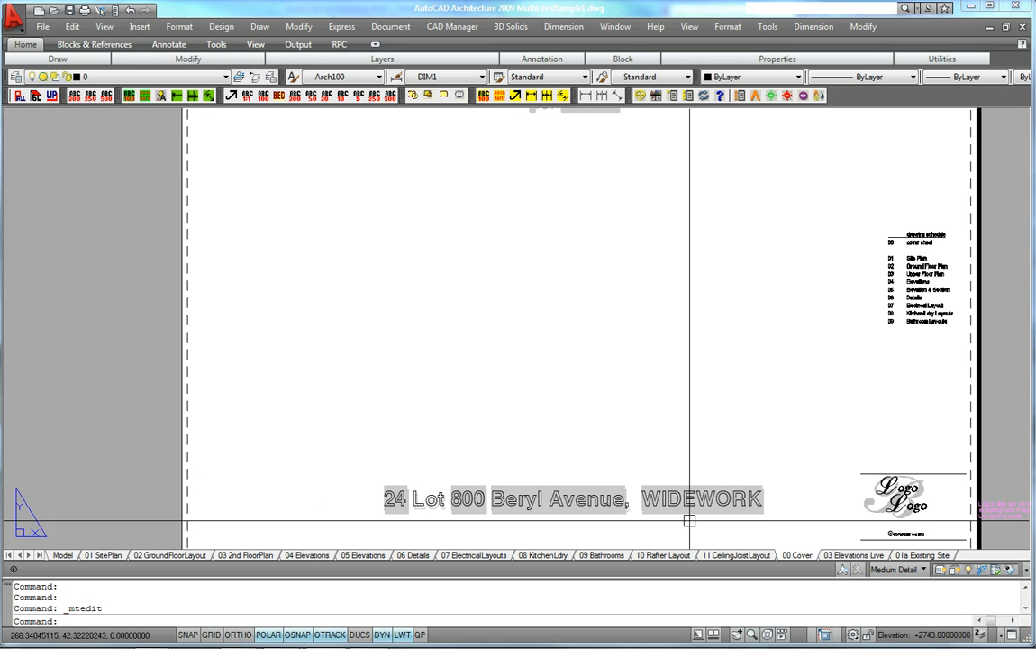
middle_drag(615, 496, 646, 532)
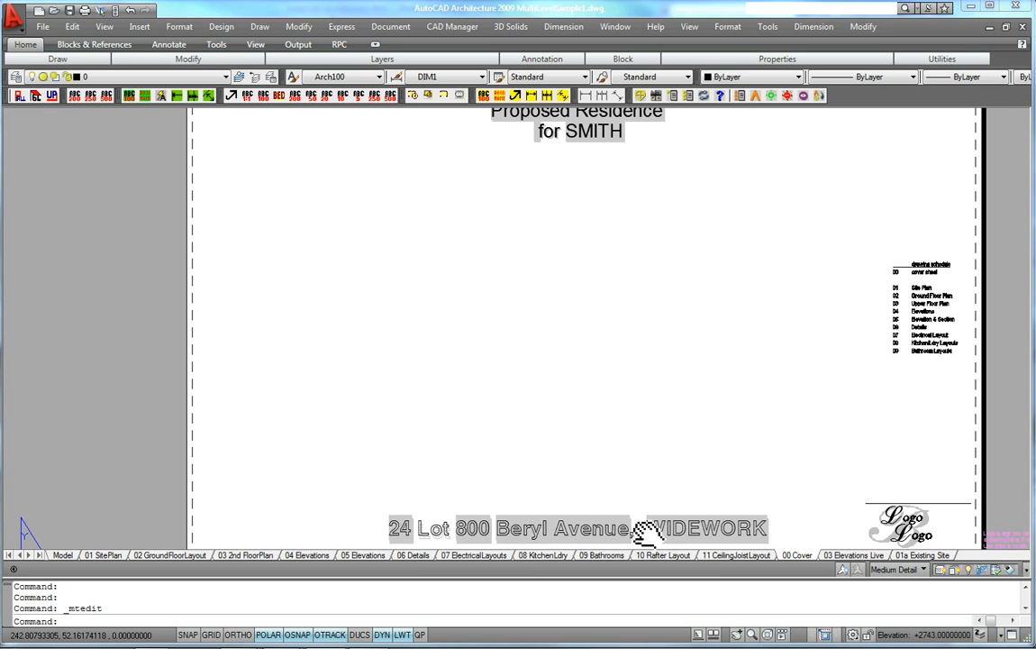
middle_drag(615, 272, 595, 382)
scroll(577, 209, up, 6)
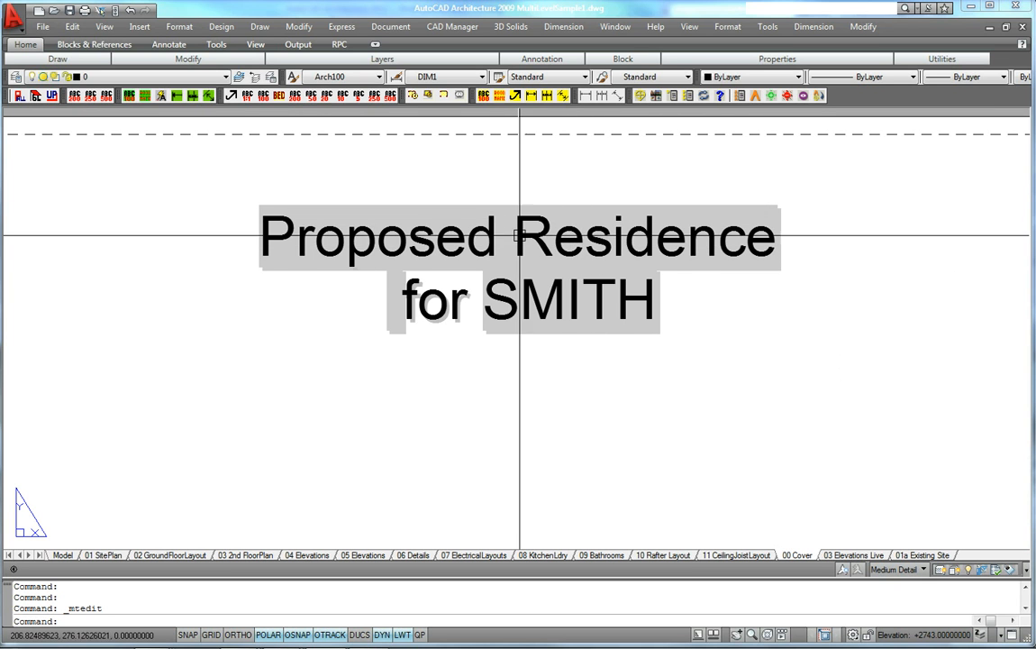
scroll(575, 232, down, 3)
Open the drawing properties to review the custom properties list, then close the dialog
text(dp)
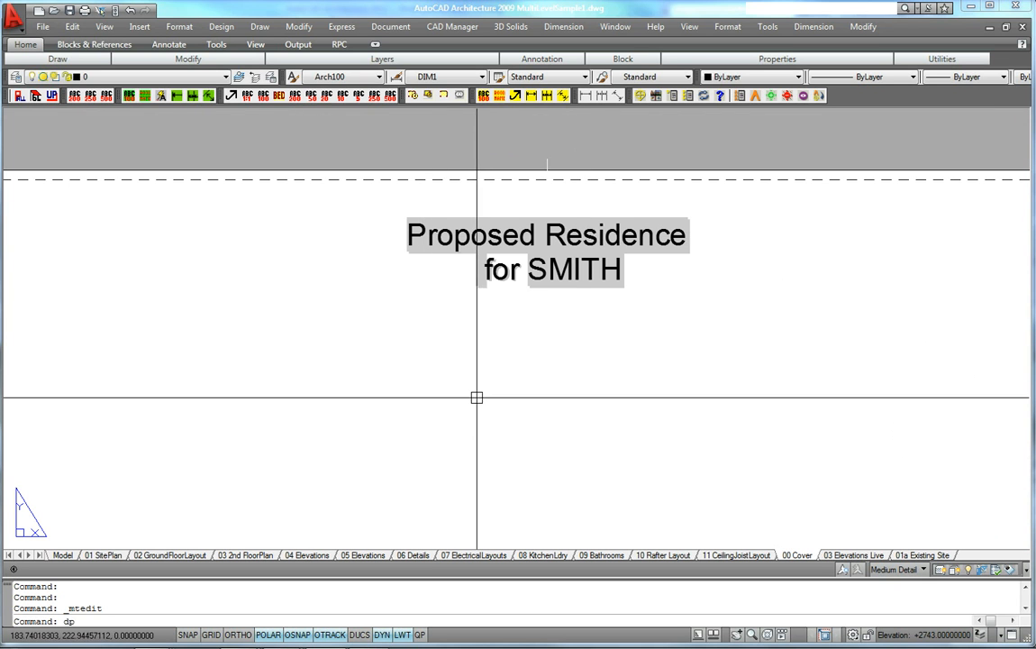
key(Return)
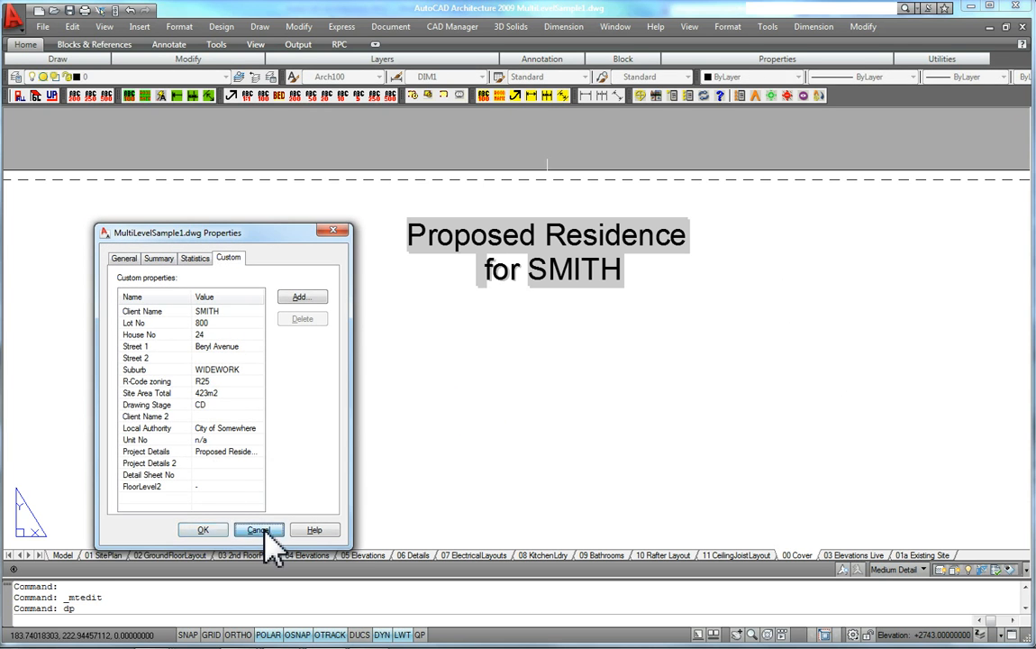
click(262, 529)
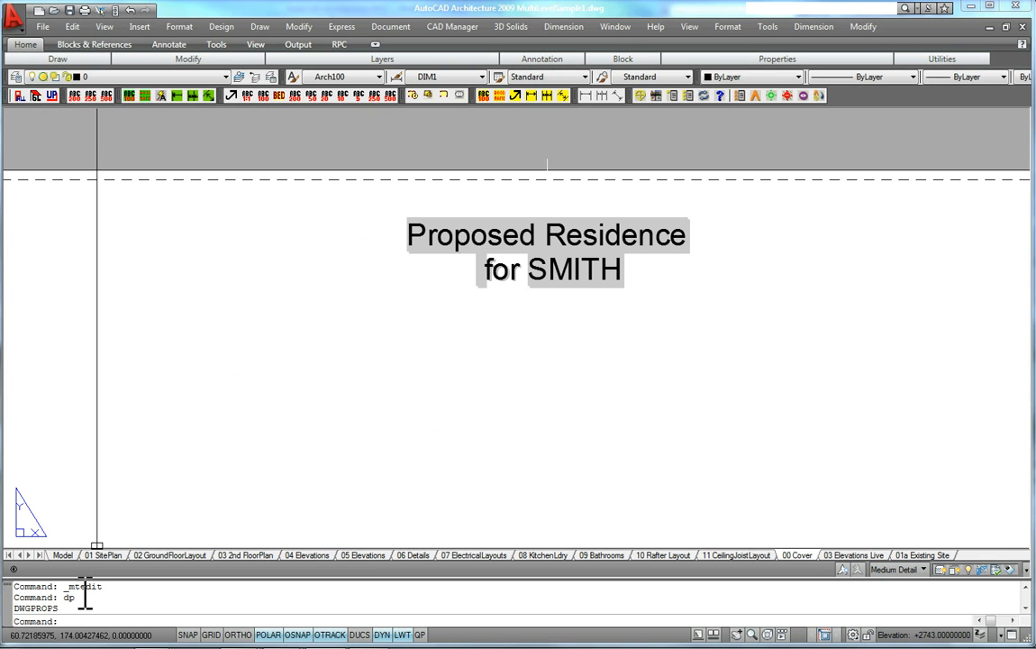
Open the cover sheet's drawing schedule text for editing and examine its entries, then leave the editor
scroll(510, 277, down, 2)
middle_drag(518, 335, 541, 238)
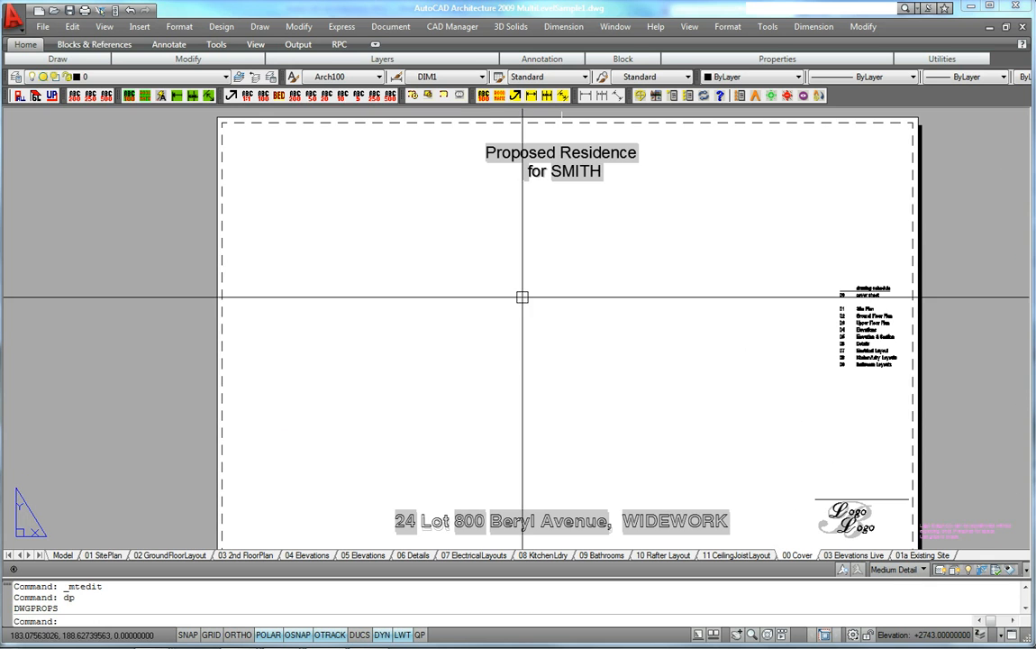
scroll(937, 334, up, 5)
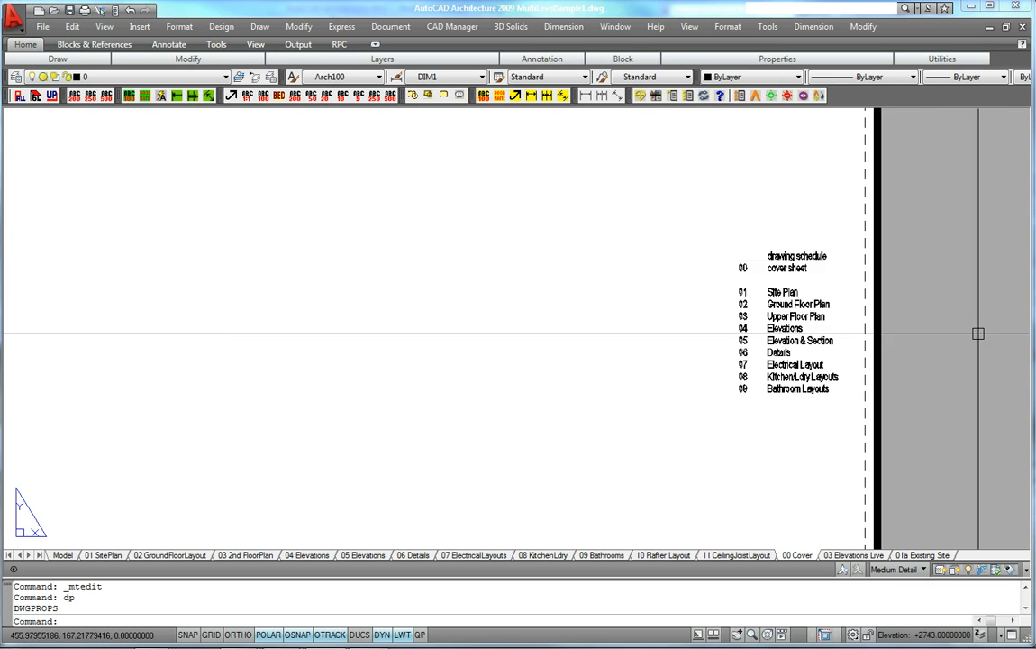
middle_drag(910, 342, 874, 345)
double_click(649, 331)
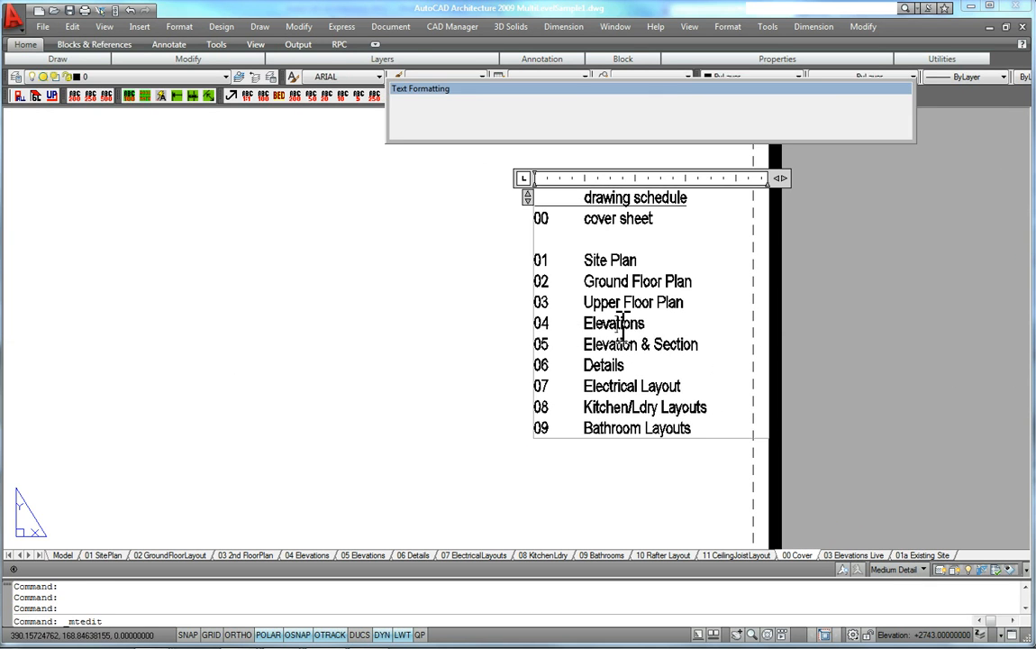
drag(701, 435, 501, 252)
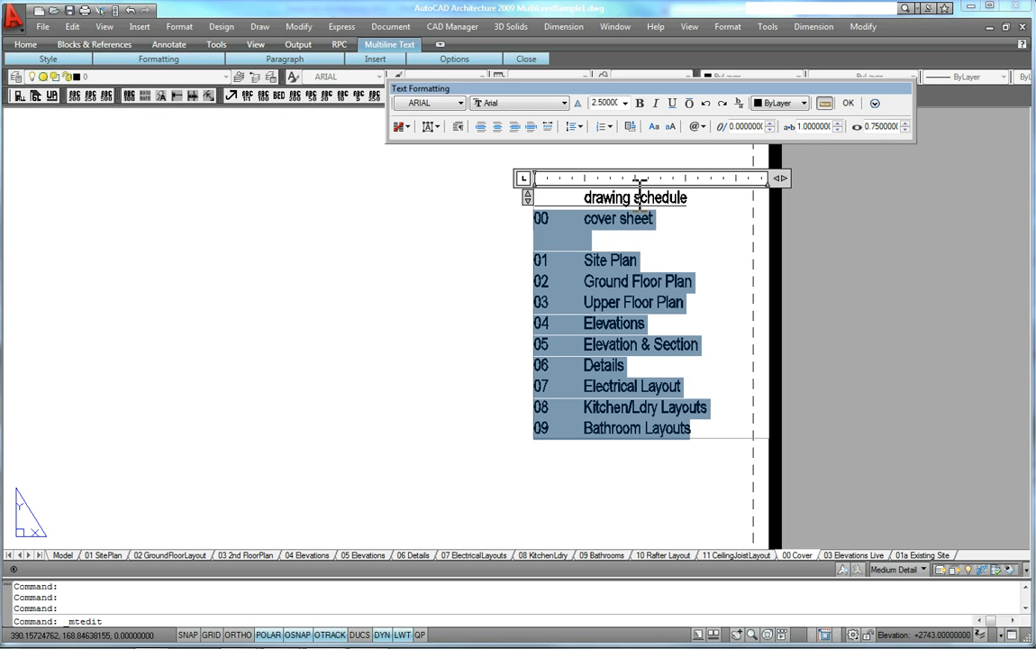
drag(707, 434, 515, 253)
key(Escape)
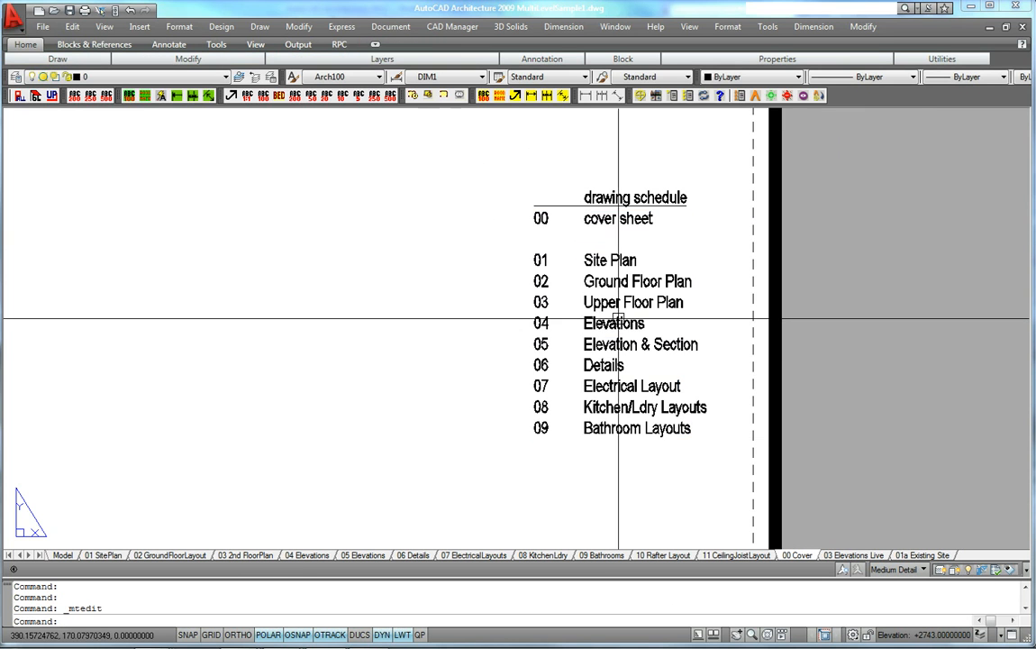
Zoom out over the whole cover sheet and switch to the 01 SitePlan layout
scroll(686, 352, down, 5)
middle_drag(581, 344, 708, 329)
middle_click(707, 329)
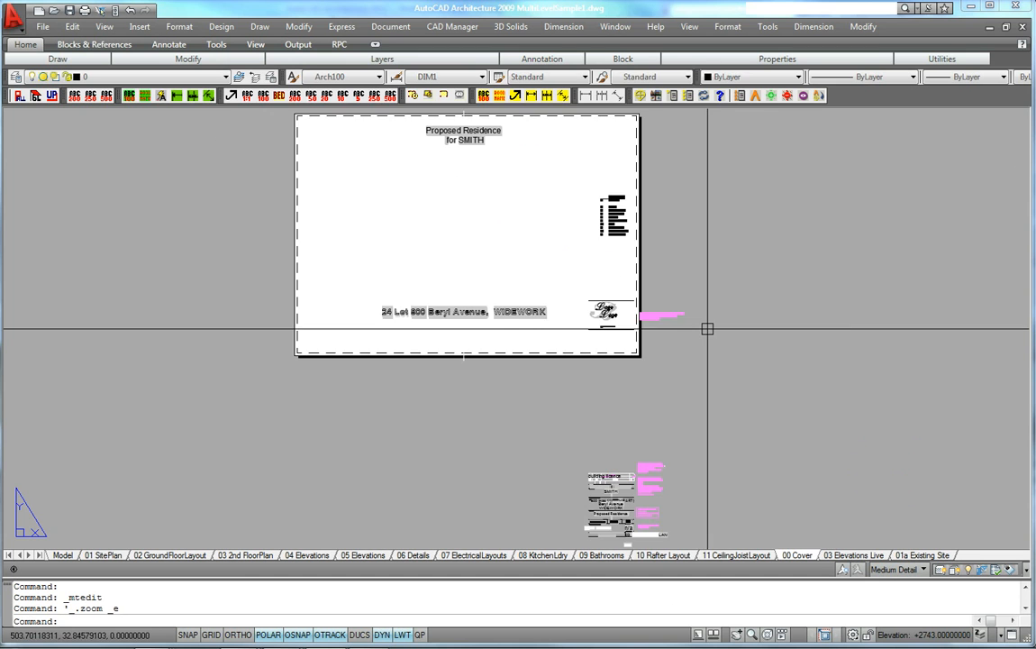
scroll(624, 294, up, 3)
mouse_move(603, 300)
middle_down()
mouse_move(595, 329)
mouse_move(595, 319)
middle_up()
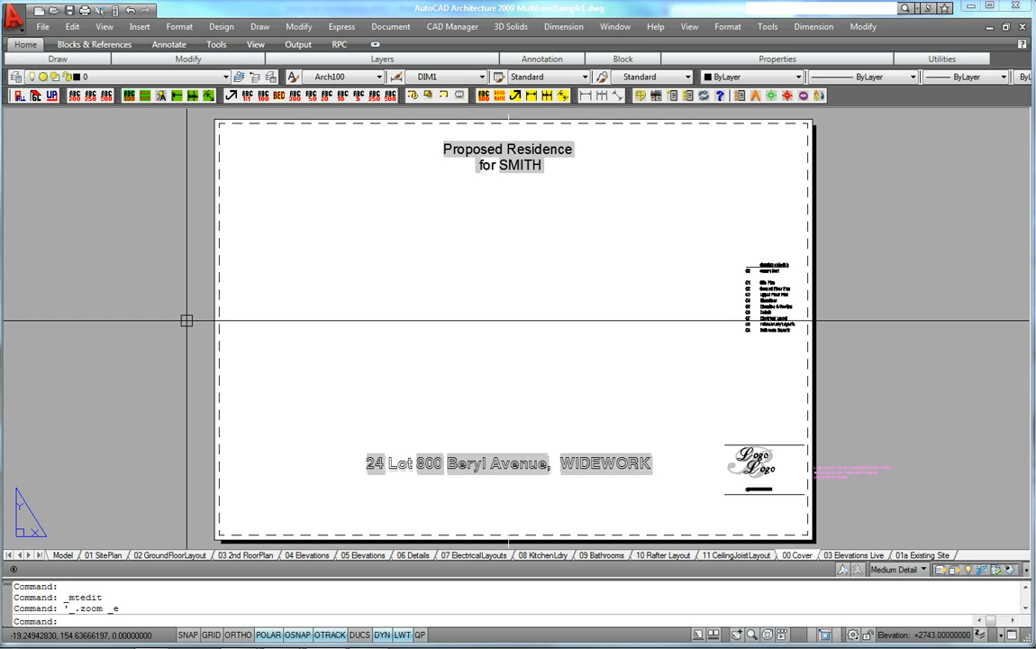
mouse_move(342, 342)
middle_down()
mouse_move(307, 347)
mouse_move(308, 334)
middle_up()
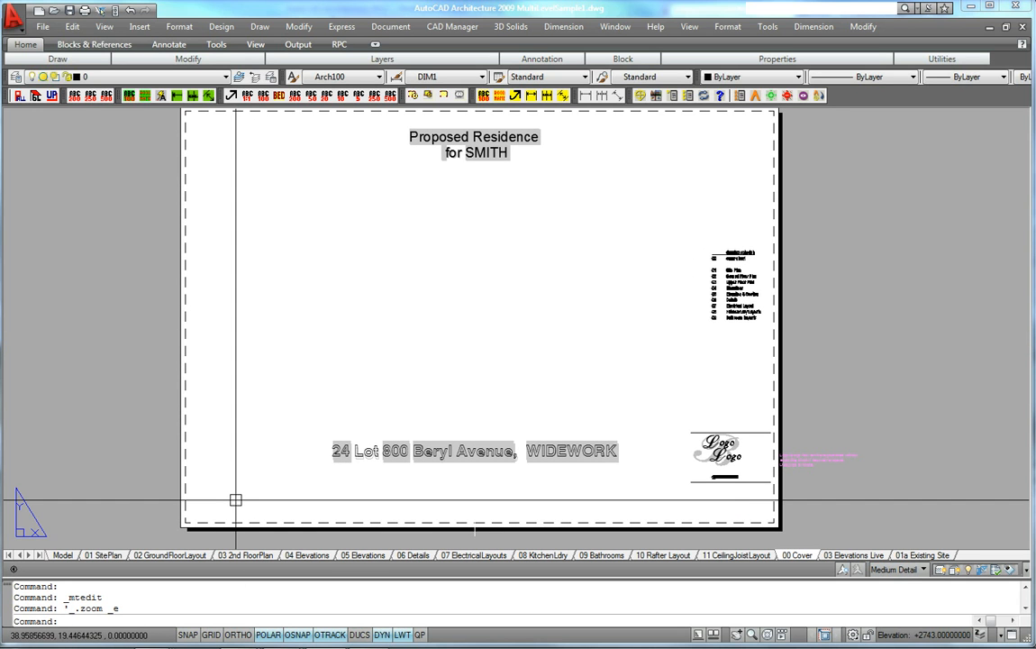
click(109, 556)
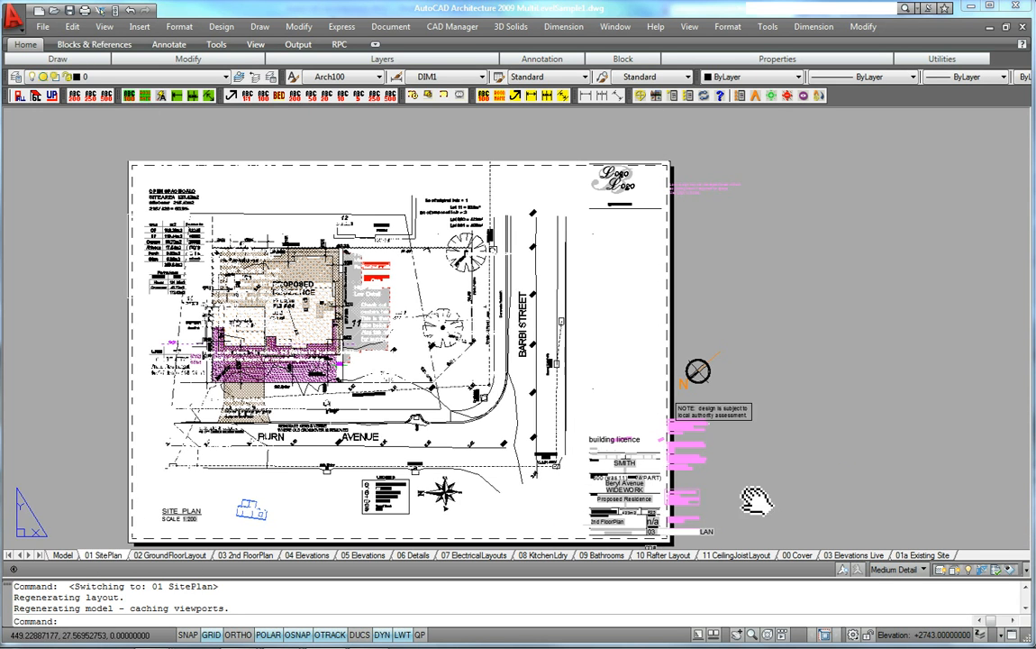
middle_drag(759, 498, 815, 497)
Open the Plot dialog for the site plan layout, browse the printer and page setup options, and cancel
right_click(108, 555)
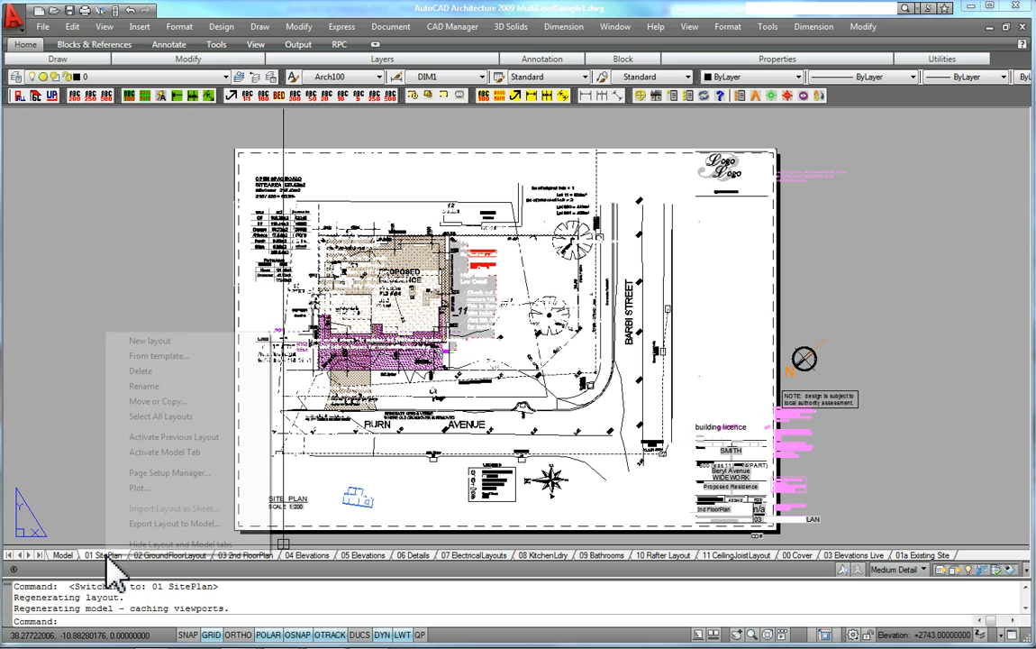
click(139, 489)
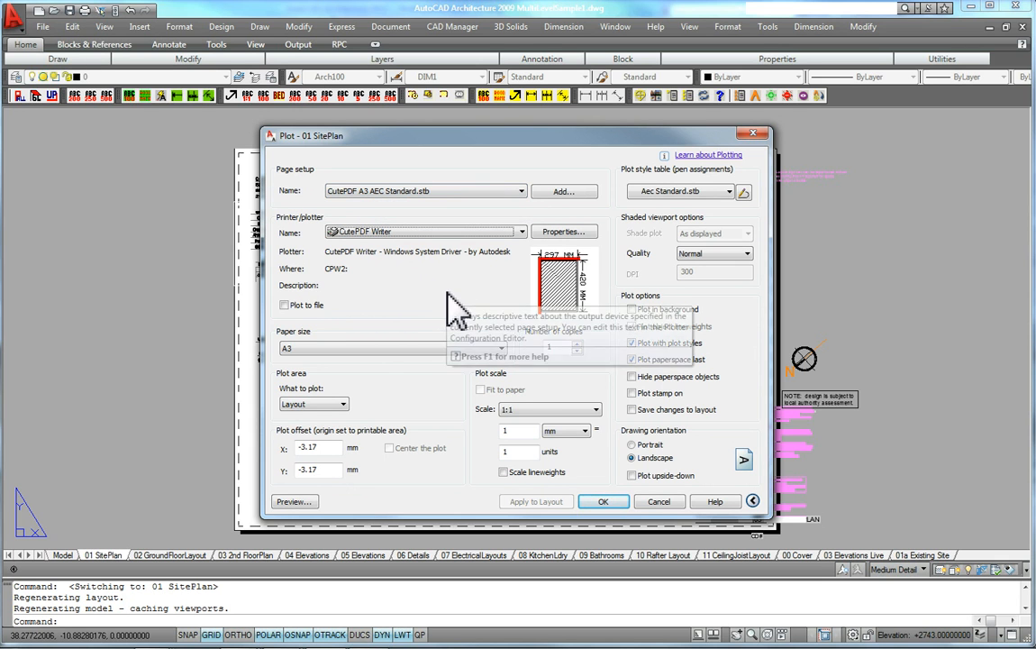
click(462, 232)
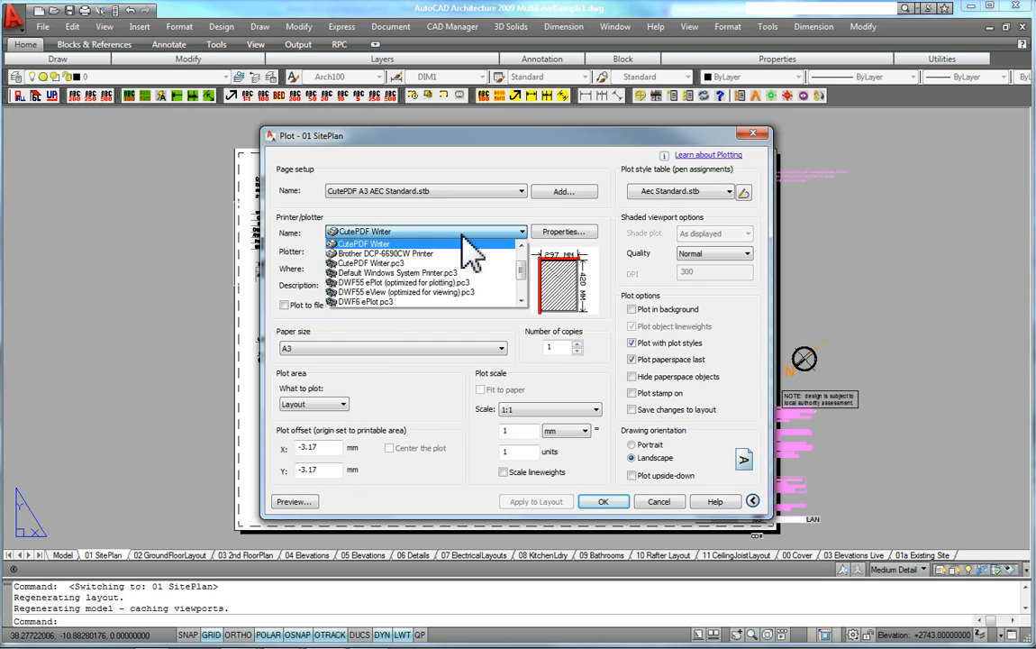
click(333, 263)
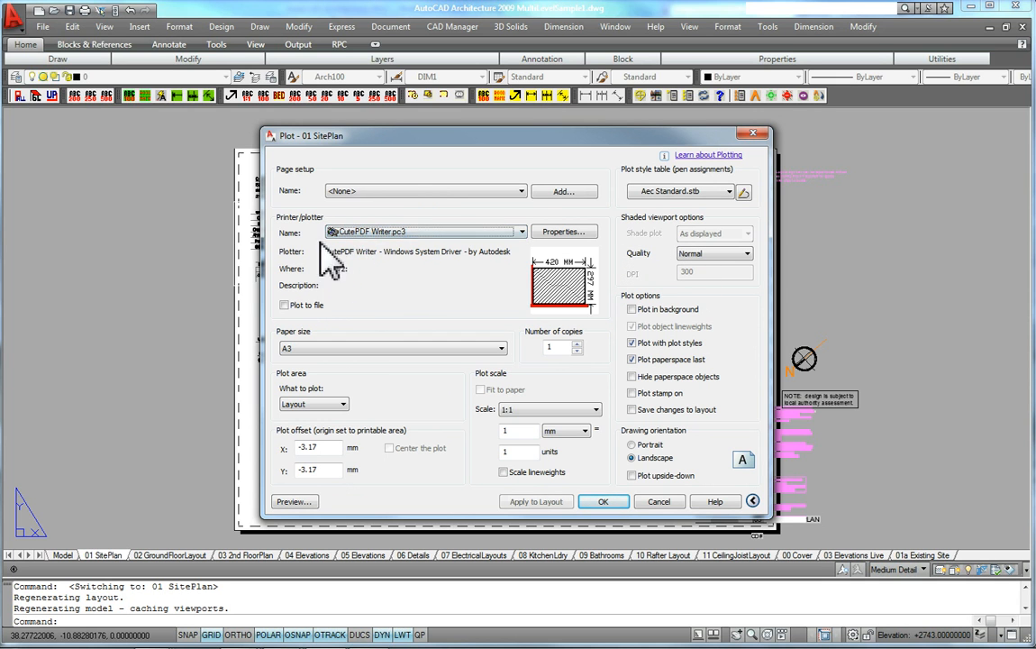
click(416, 191)
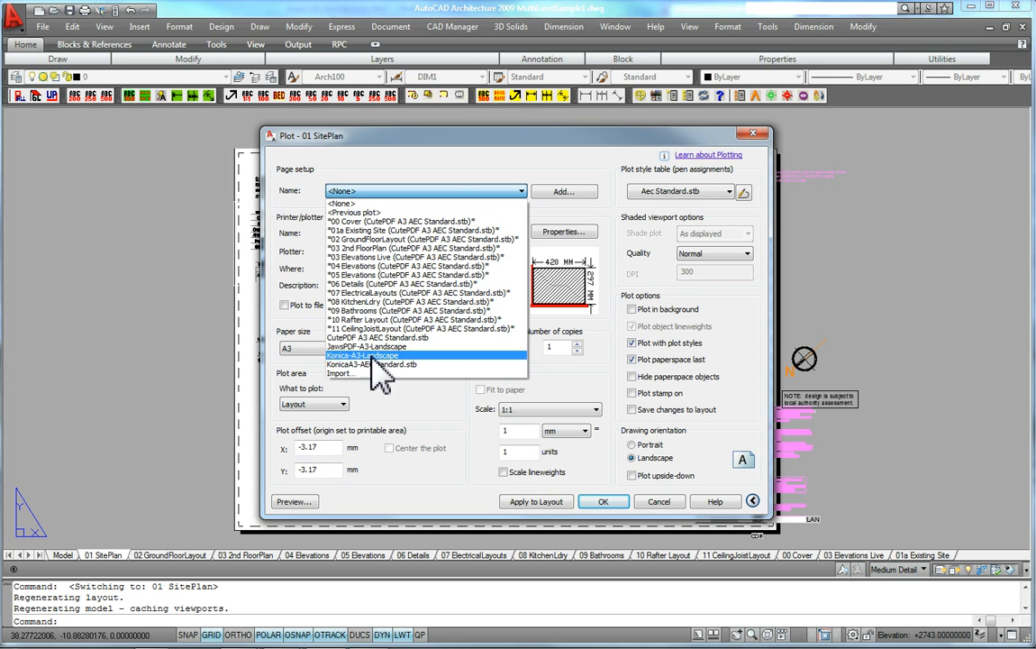
click(382, 336)
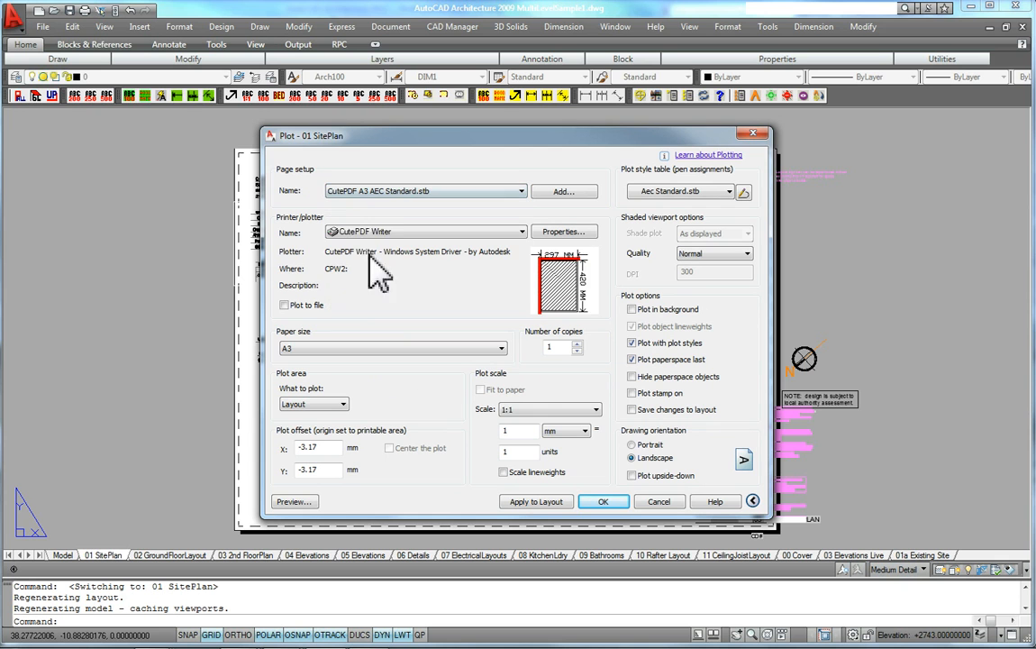
click(364, 194)
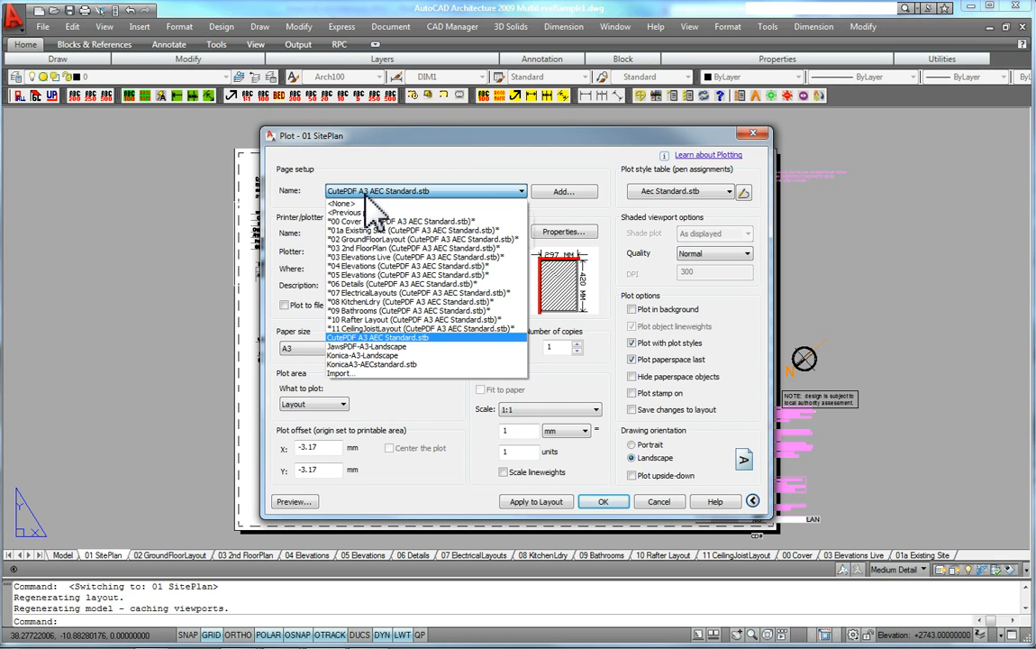
click(328, 168)
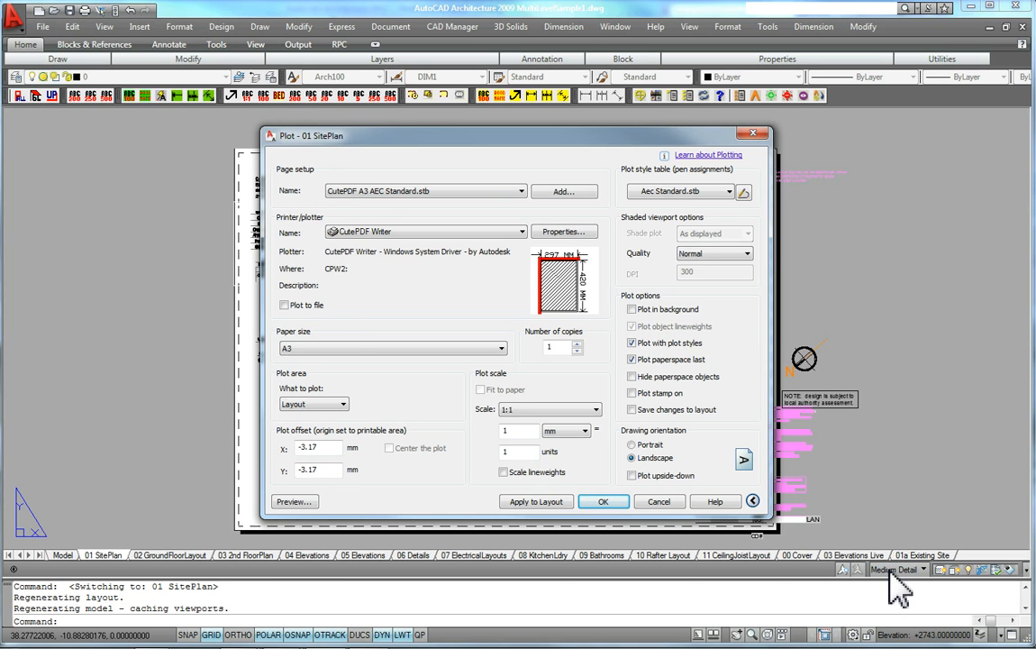
click(656, 505)
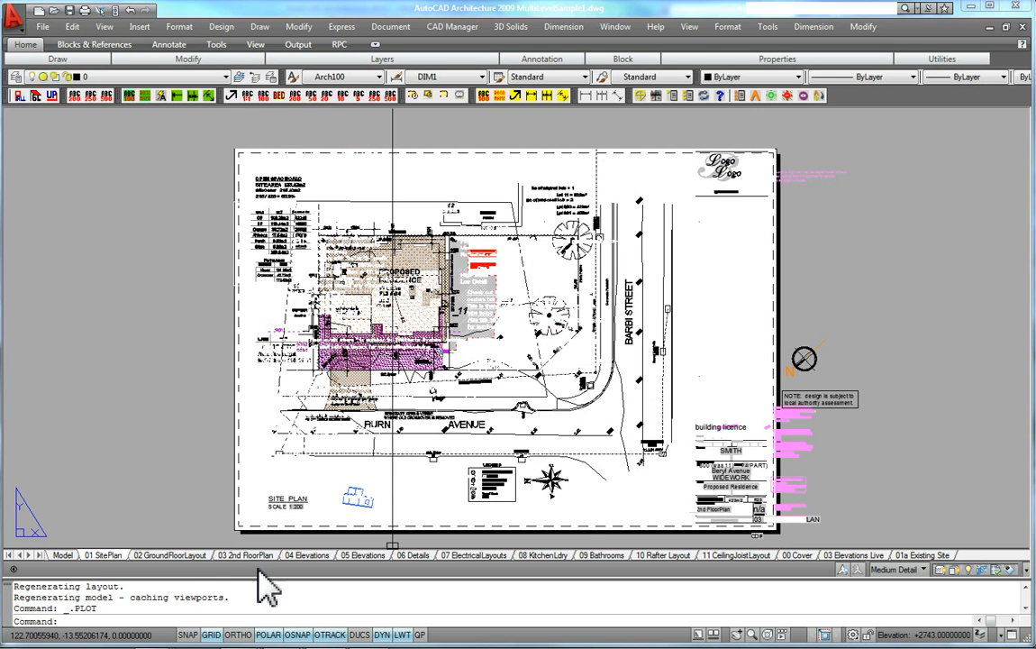
right_click(109, 555)
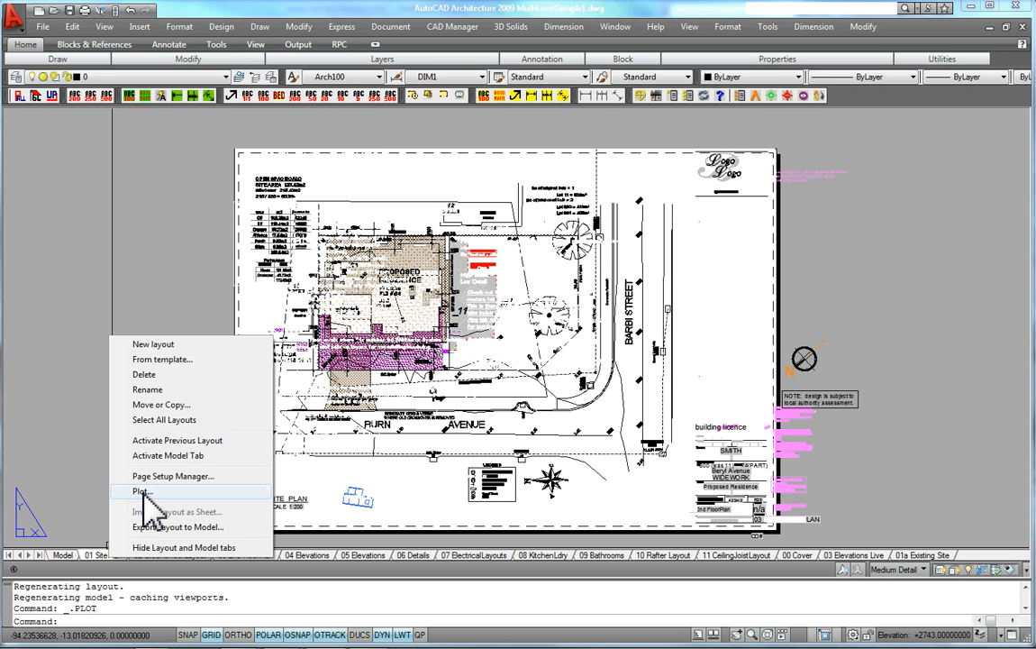
click(343, 516)
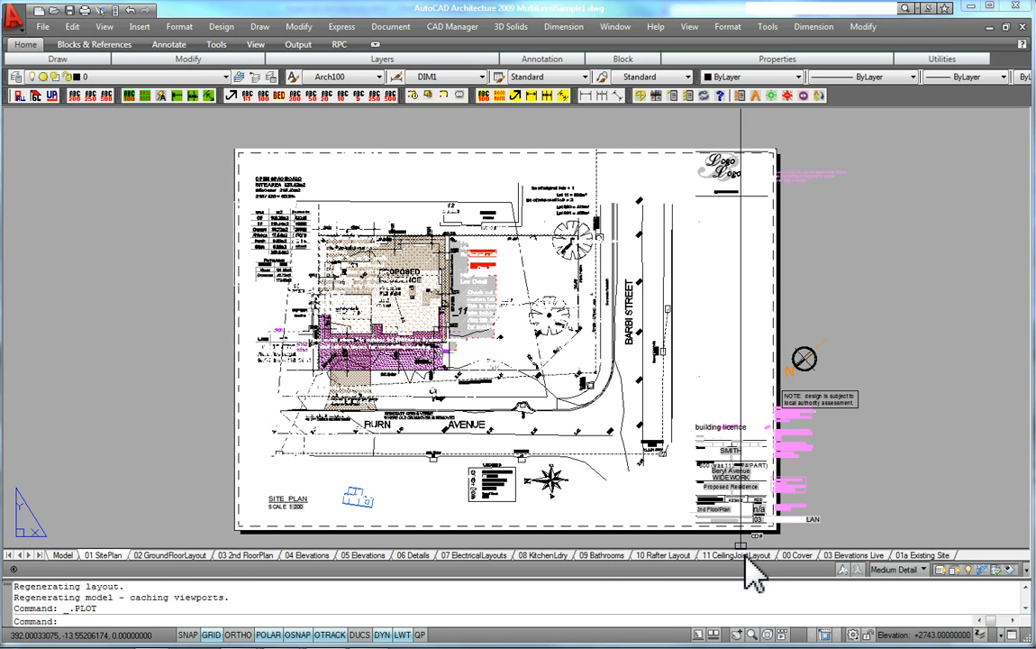
key(Escape)
key(Escape)
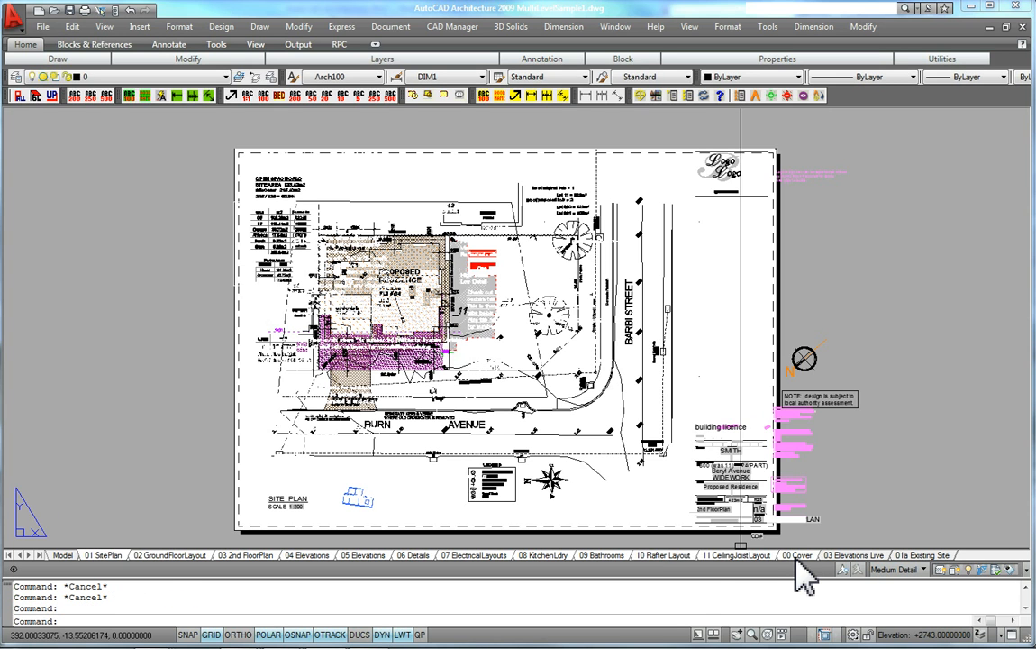
Start publishing the selected layouts and set the 00 Cover sheet's page setup to KonicaA3-AECstandard.stb
right_click(691, 554)
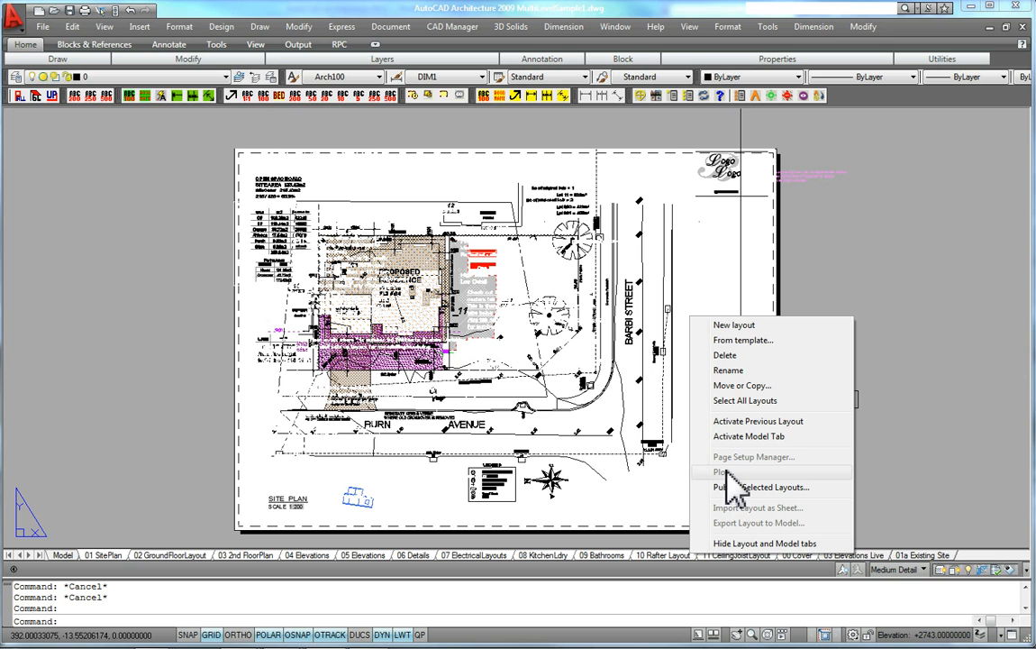
click(736, 487)
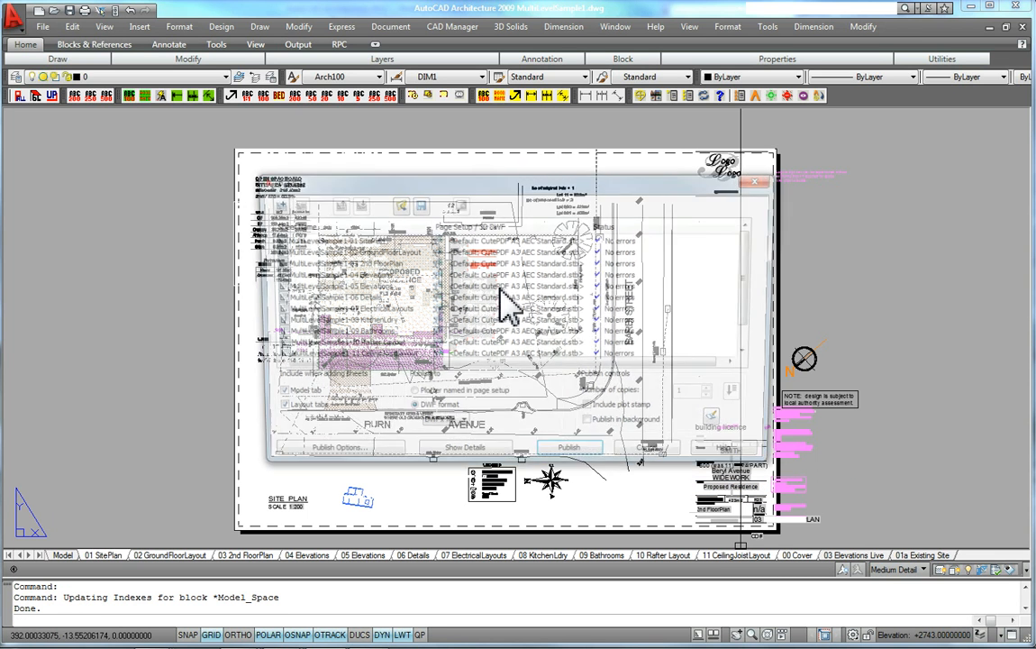
drag(588, 174, 590, 8)
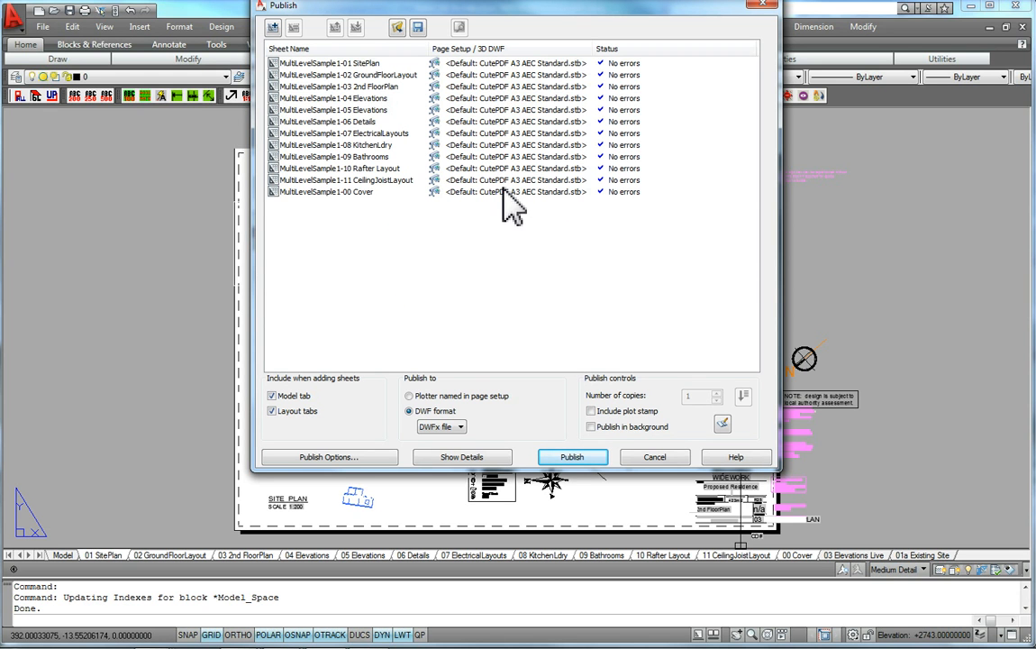
click(270, 61)
shift+click(358, 191)
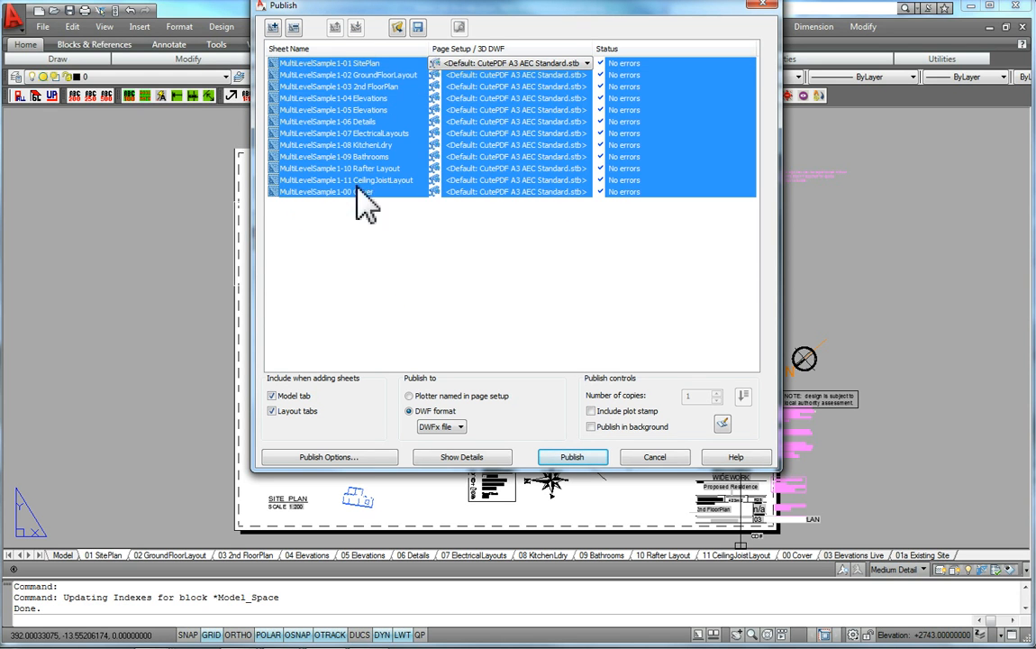
click(497, 192)
click(502, 192)
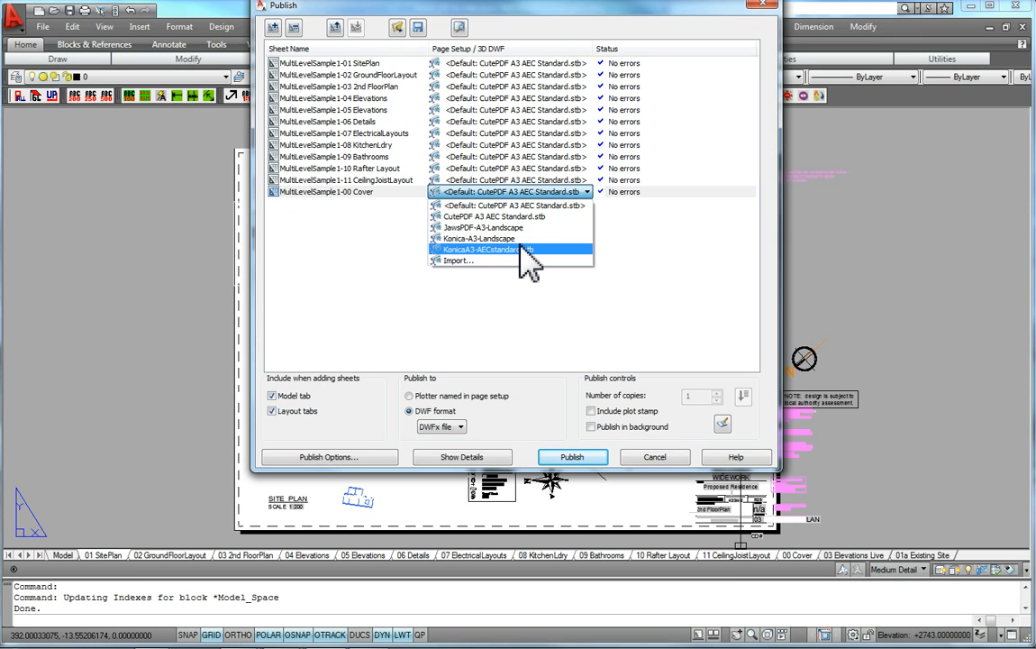
click(522, 250)
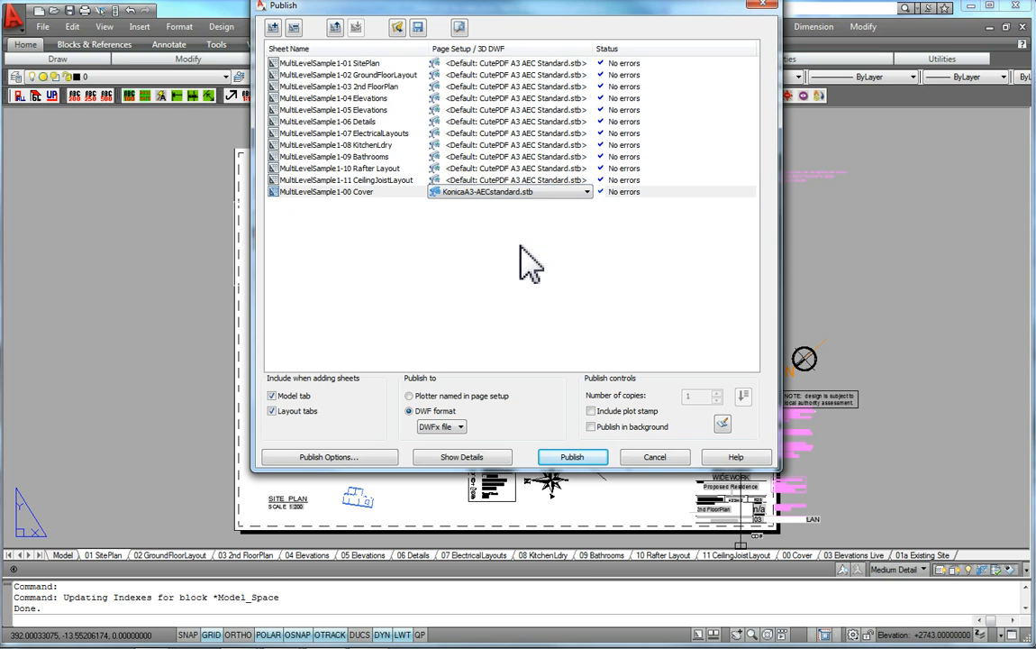
Apply the KonicaA3-AECstandard.stb page setup to all sheets, then cancel publishing without saving the sheet list
click(317, 75)
click(279, 63)
shift+click(303, 192)
click(587, 63)
click(312, 90)
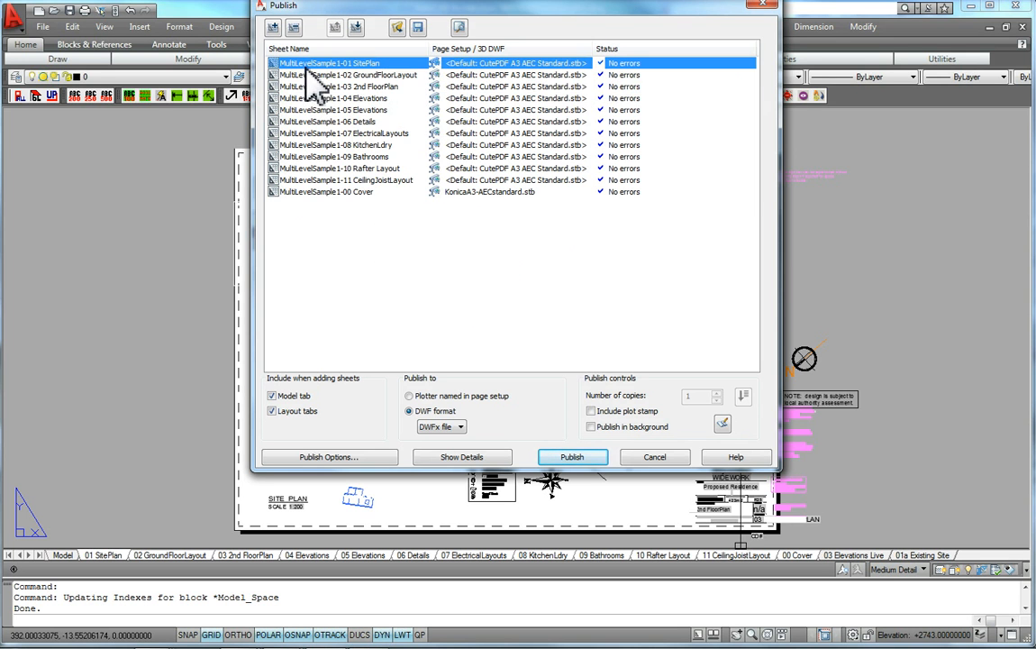
click(306, 66)
shift+click(310, 192)
click(586, 63)
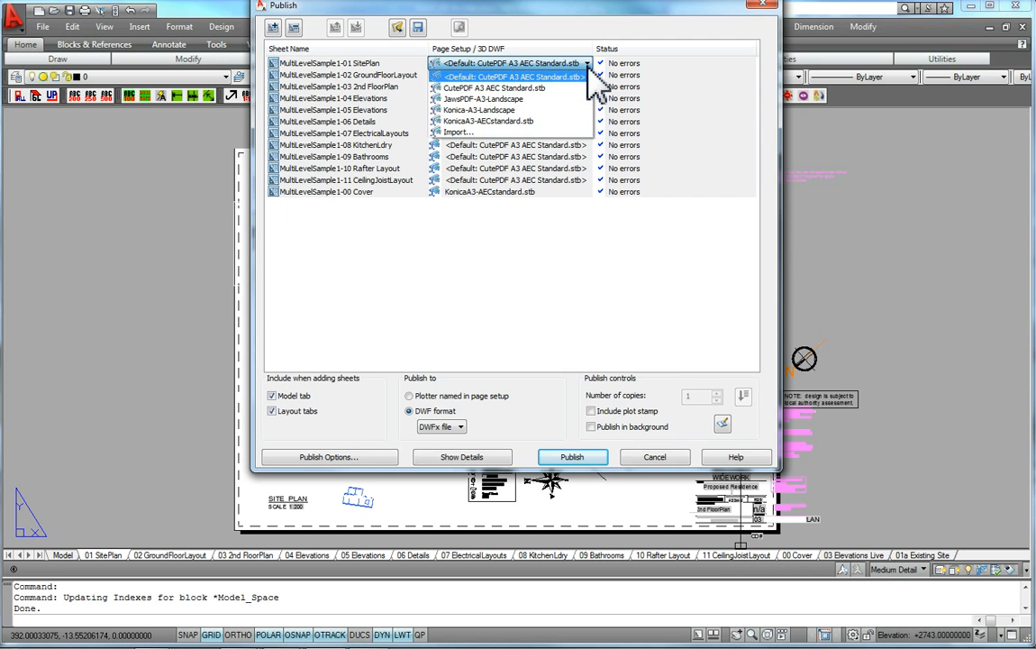
click(521, 121)
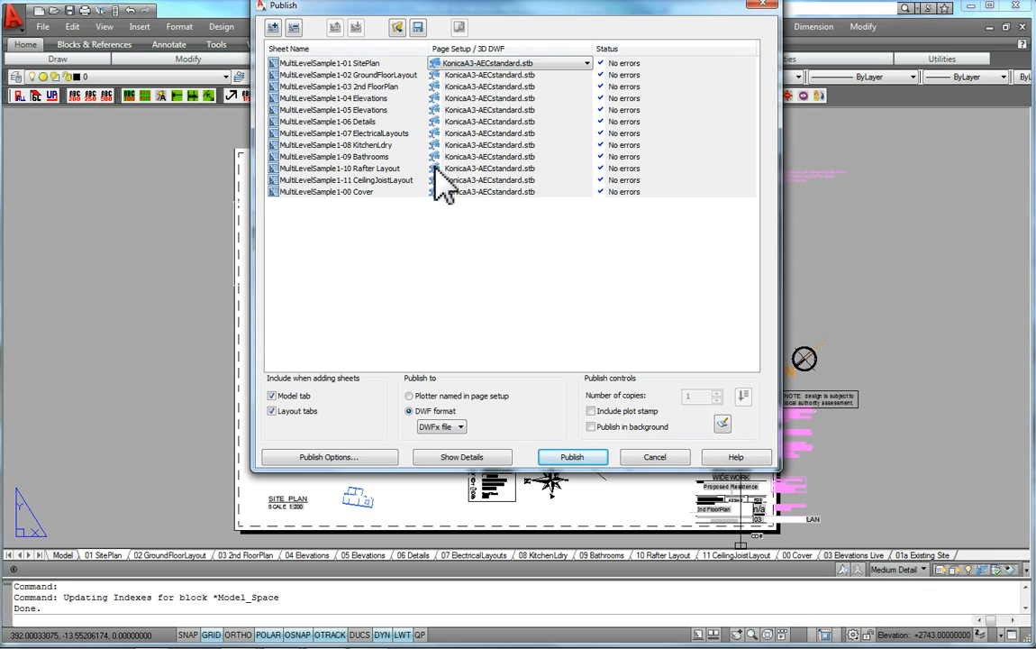
click(636, 456)
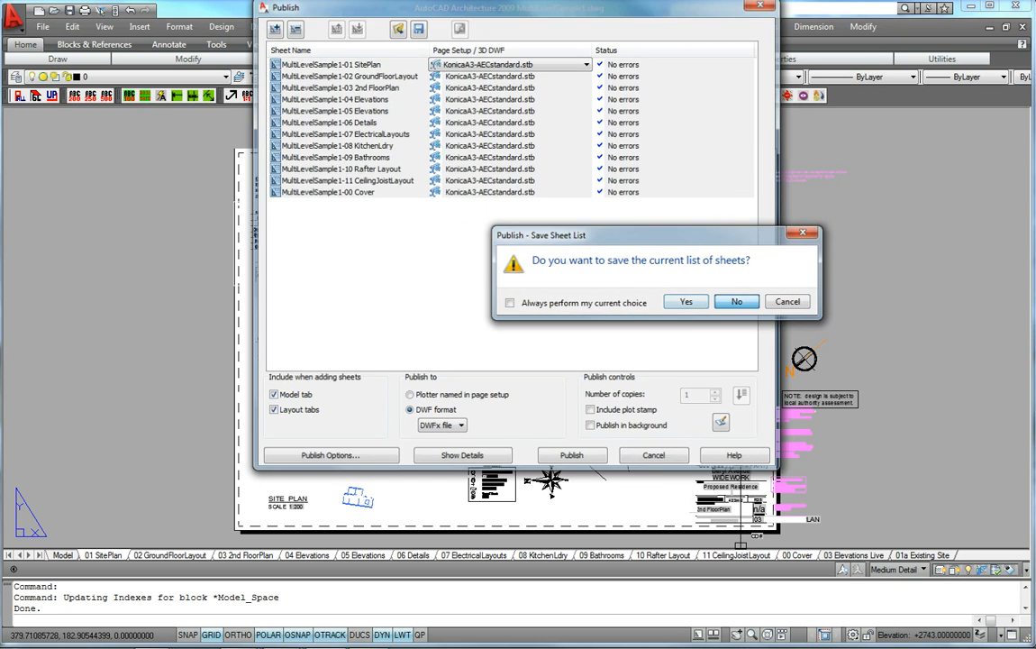
click(737, 301)
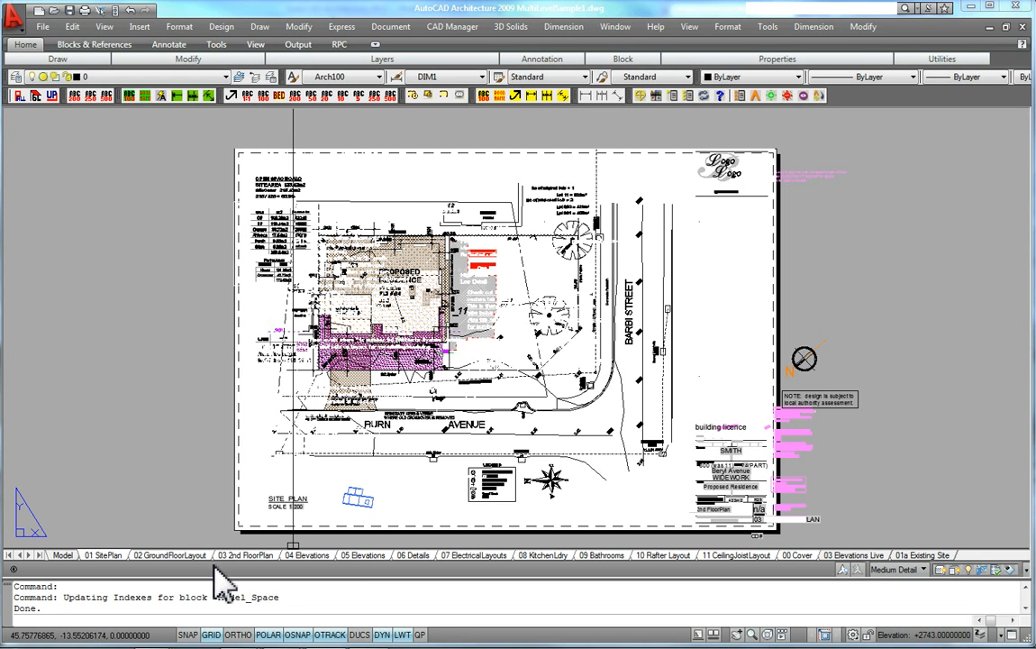
Open the Plot dialog for the 01 SitePlan layout to check its page setup and printer, then cancel it
right_click(98, 558)
click(104, 572)
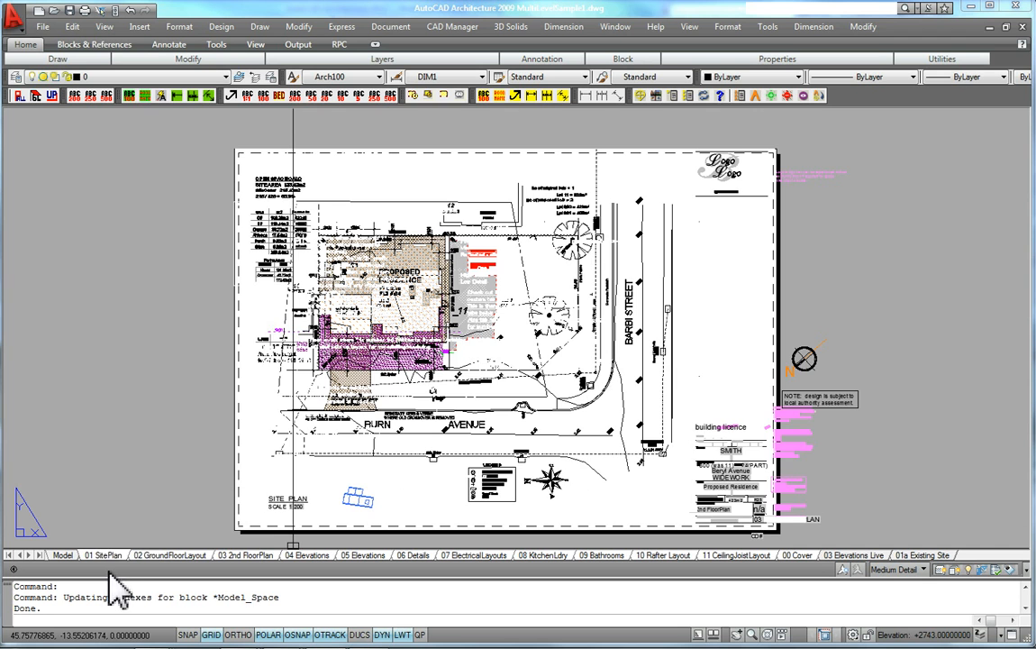
click(147, 555)
click(104, 557)
right_click(147, 555)
click(114, 556)
right_click(115, 555)
click(144, 486)
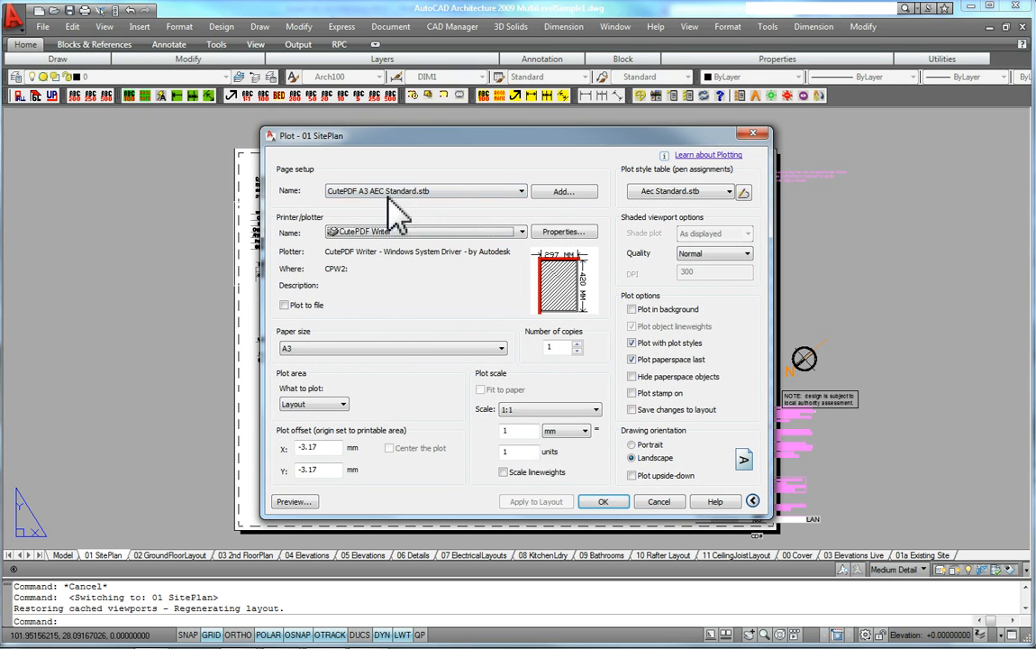
click(656, 501)
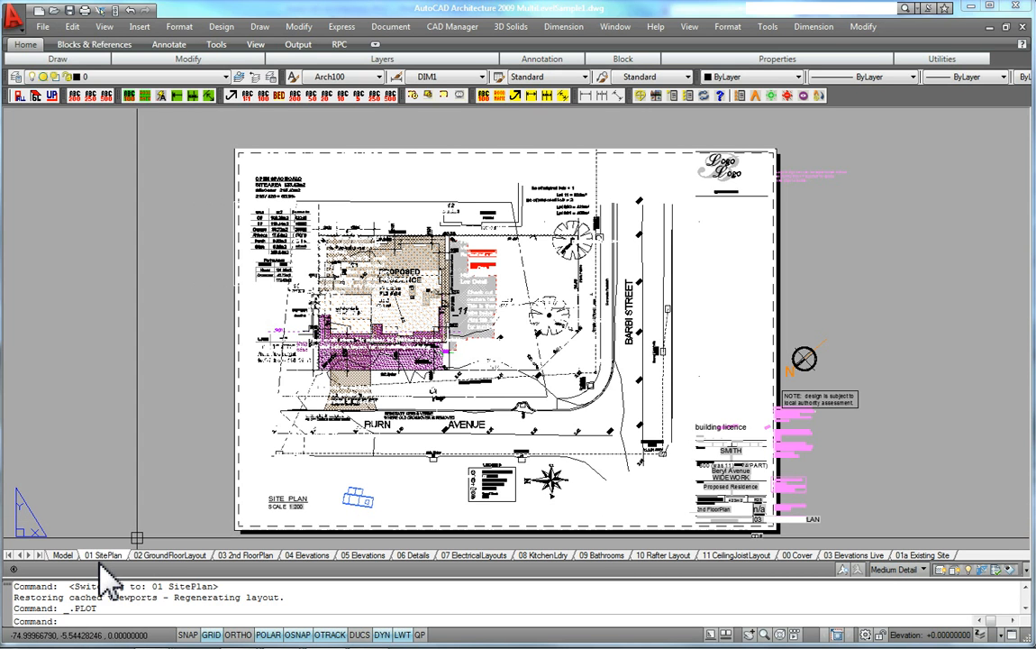
Switch to model space, open the Options dialog to review its Display settings, and cancel
middle_click(244, 470)
middle_click(243, 470)
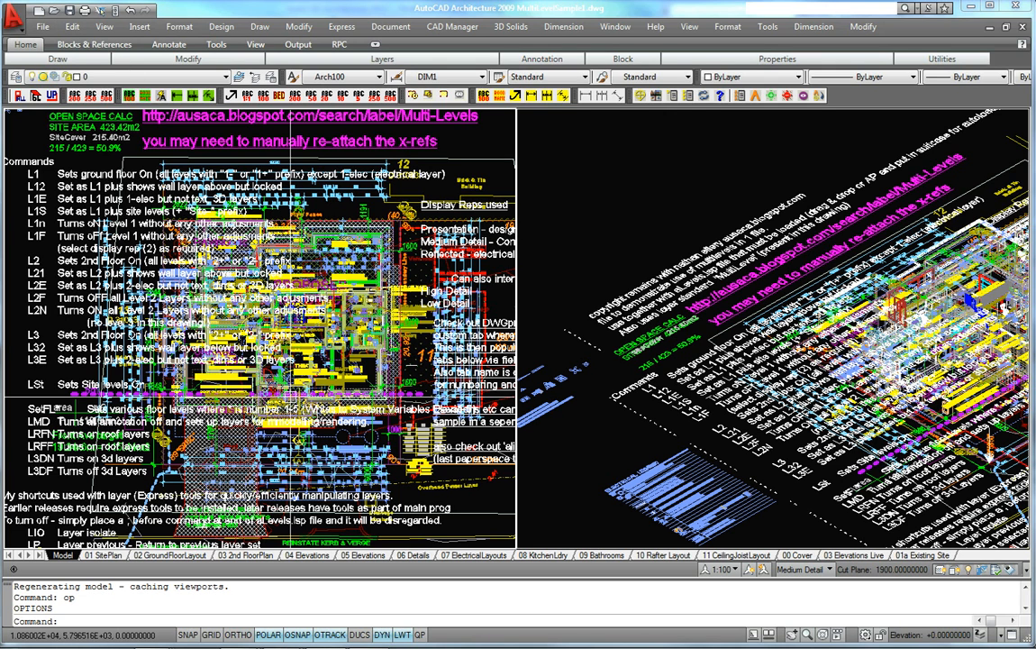
text(op)
key(Return)
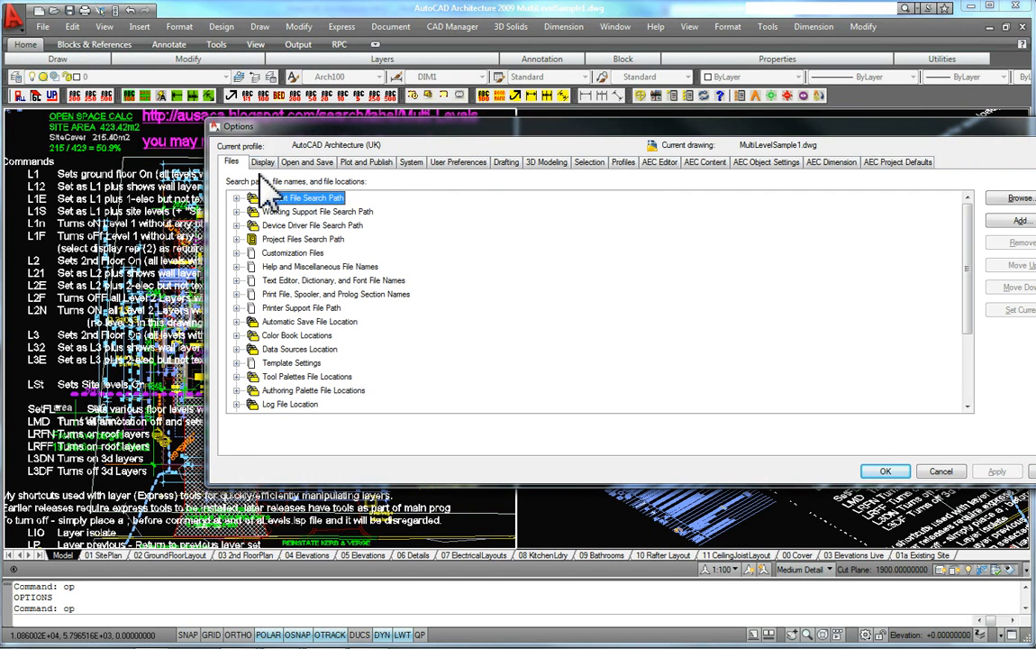
click(262, 162)
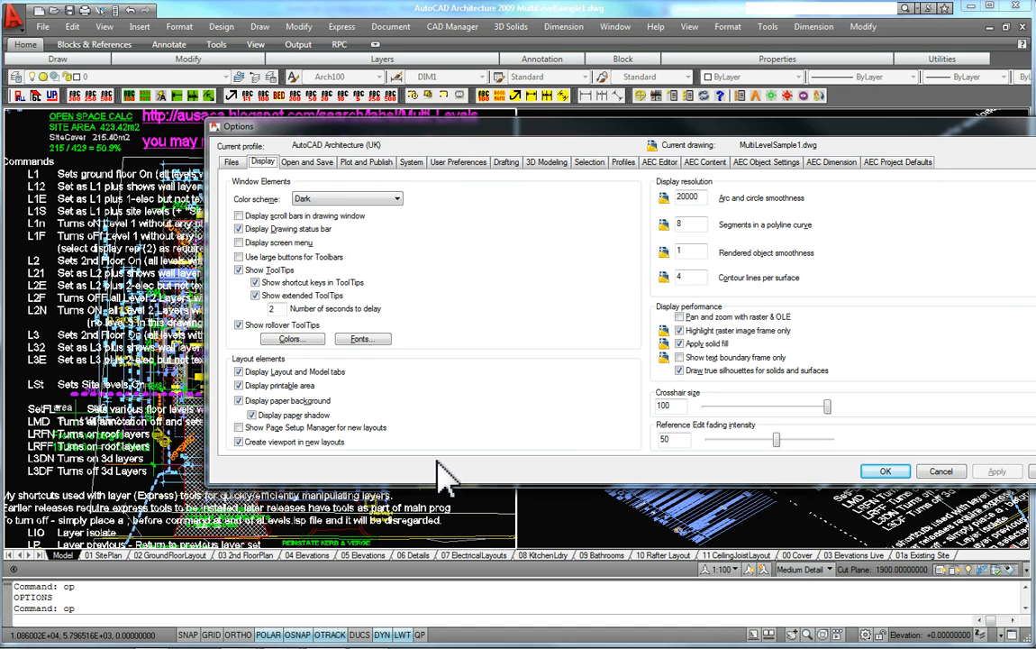
click(941, 471)
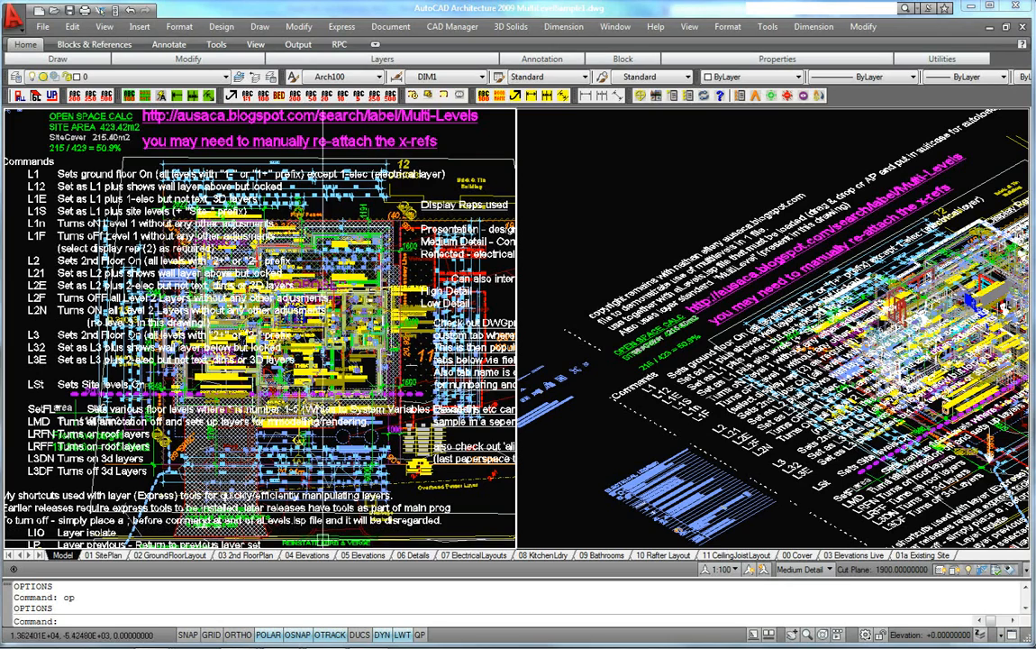
middle_drag(258, 479, 257, 481)
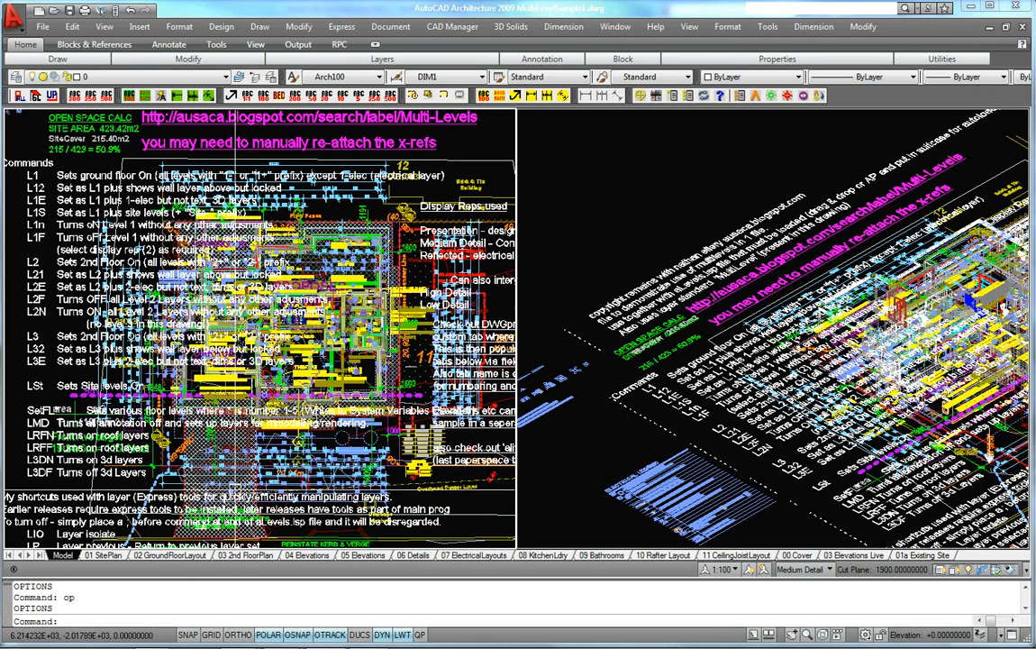